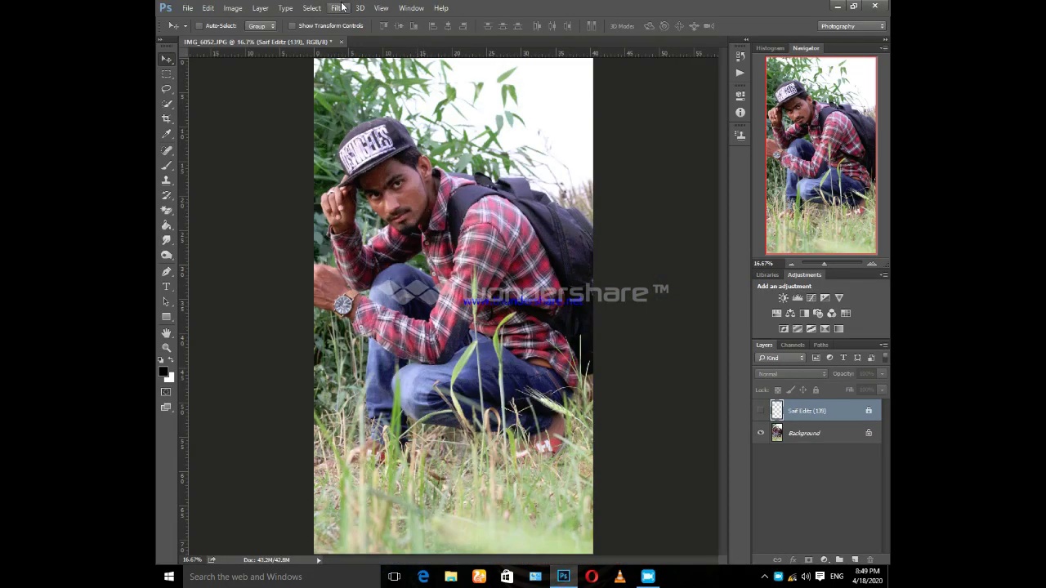
- Pick the Mixer Brush Tool from the brush flyout and select the Background layer
left_click(167, 165)
left_click(205, 197)
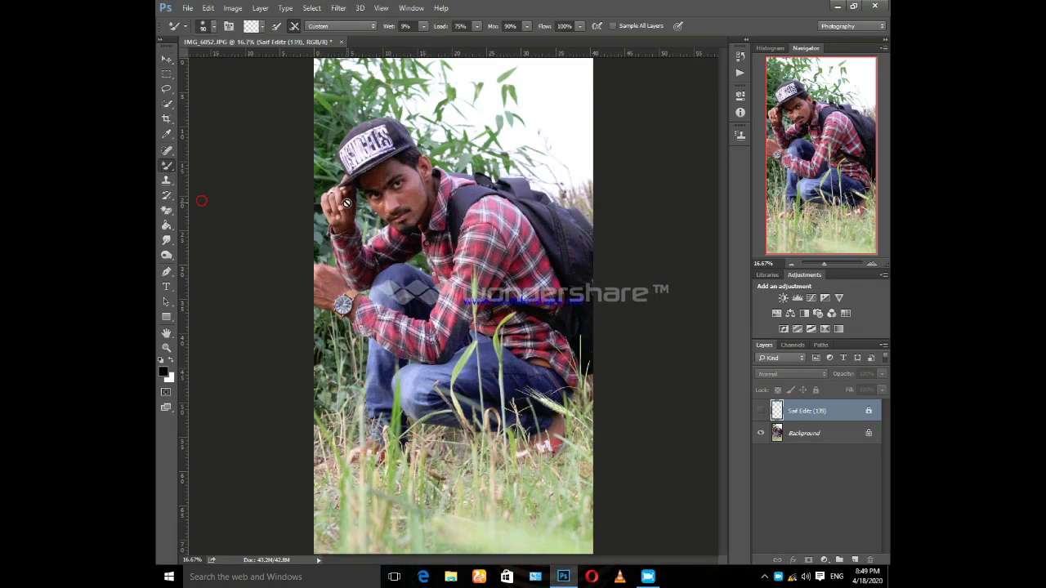
left_click(805, 433)
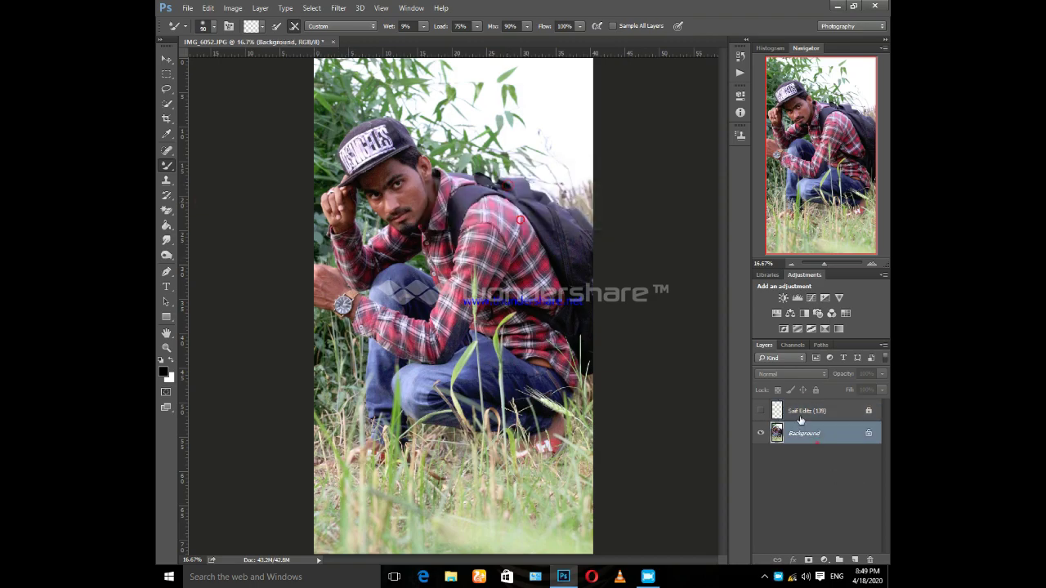
left_click(338, 7)
- Open the Camera Raw filter and set Exposure to +0.75 and Highlights to -100
left_click(373, 75)
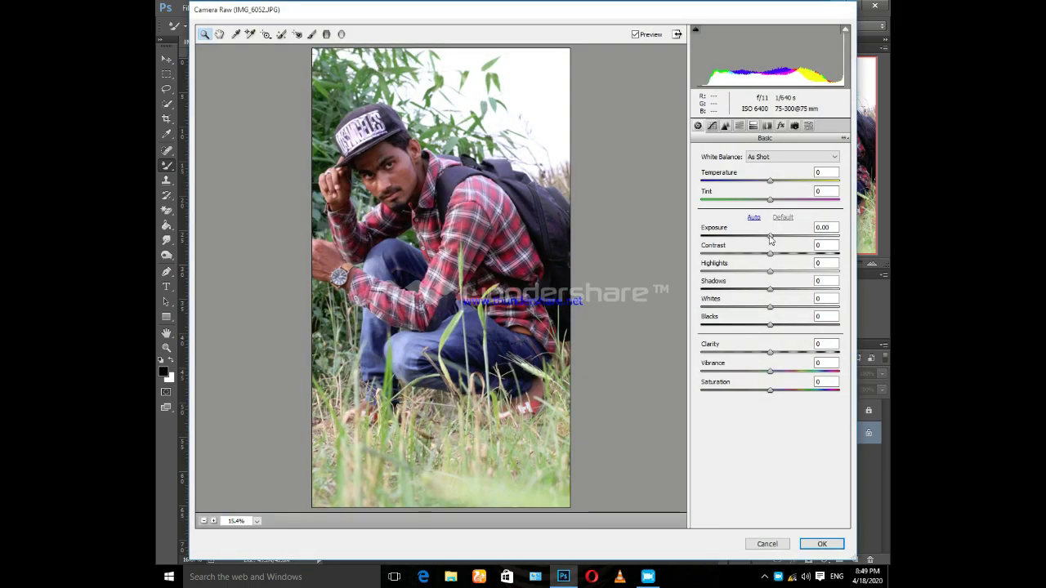
mouse_move(769, 235)
left_mouse_down()
mouse_move(781, 235)
mouse_move(773, 252)
mouse_move(686, 287)
left_mouse_up()
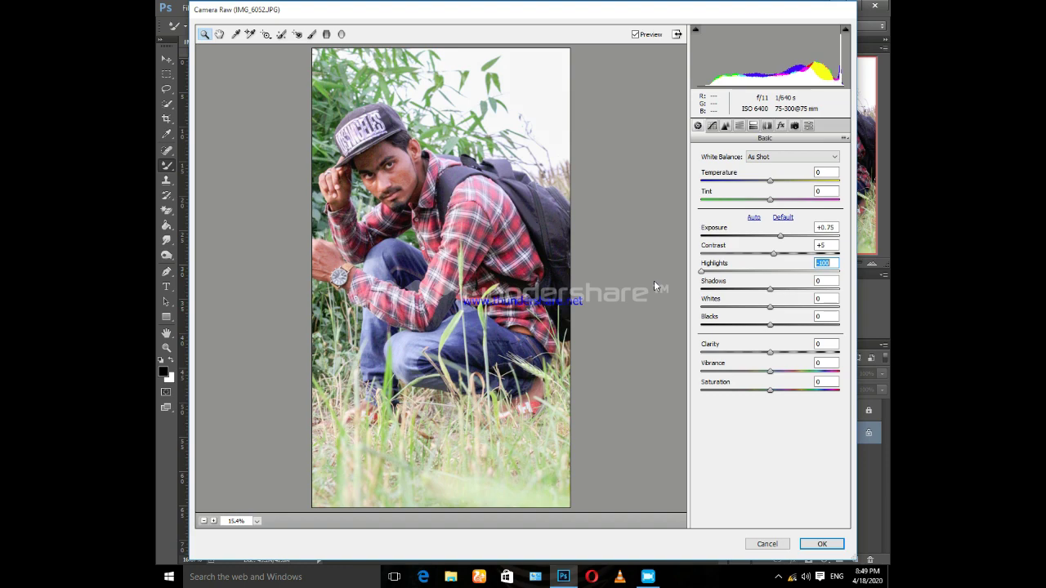
left_click_drag(770, 352, 771, 353)
- Boost Yellows saturation to +23 and Oranges luminance to +21, then apply the filter
left_click(739, 125)
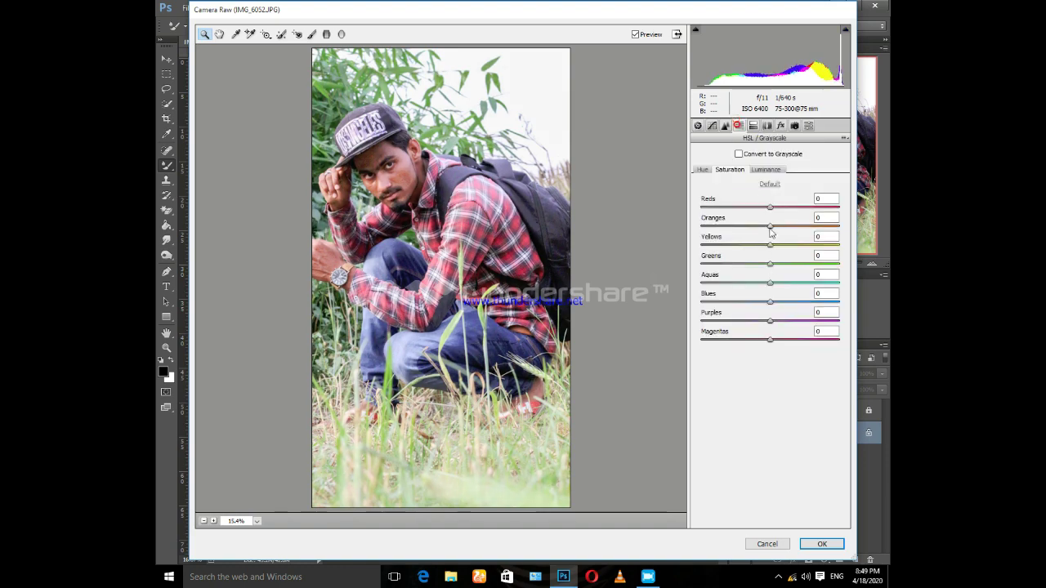
mouse_move(770, 245)
left_mouse_down()
mouse_move(786, 245)
mouse_move(787, 206)
left_mouse_up()
left_click(768, 169)
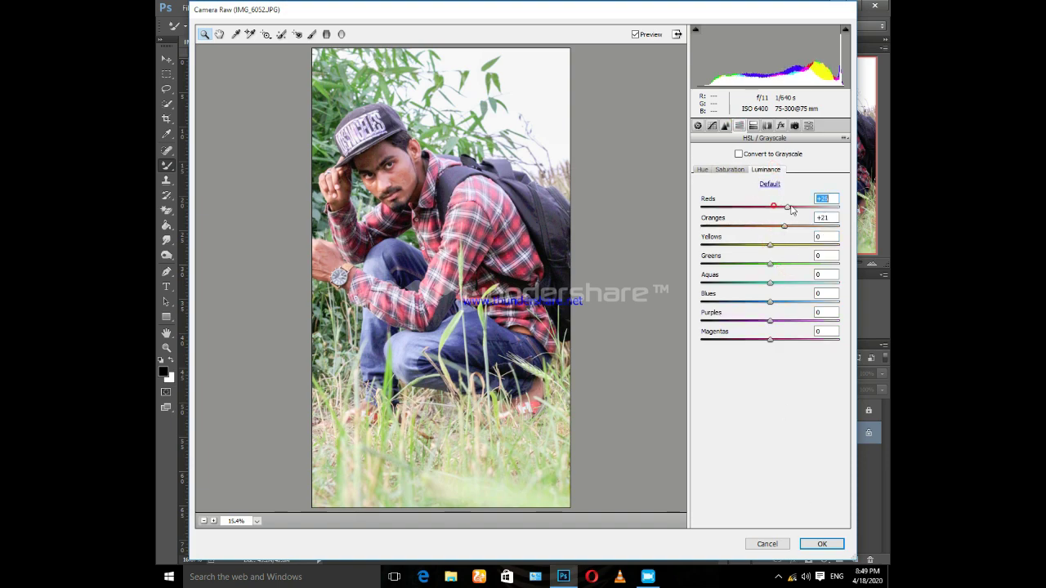
left_click(820, 544)
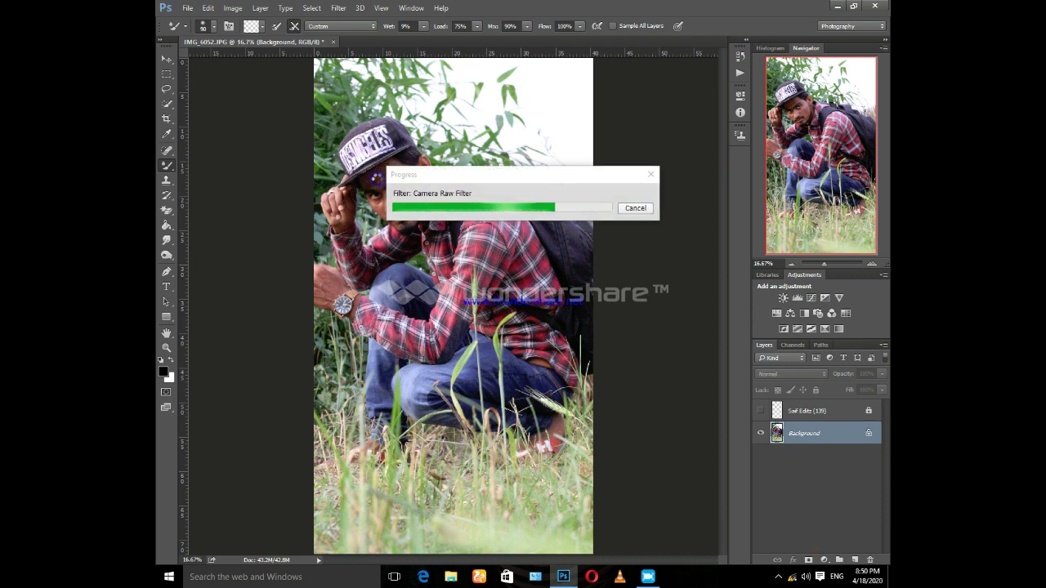
- Keep the Mixer Brush active and zoom in to 50% on the man's face
right_click(170, 168)
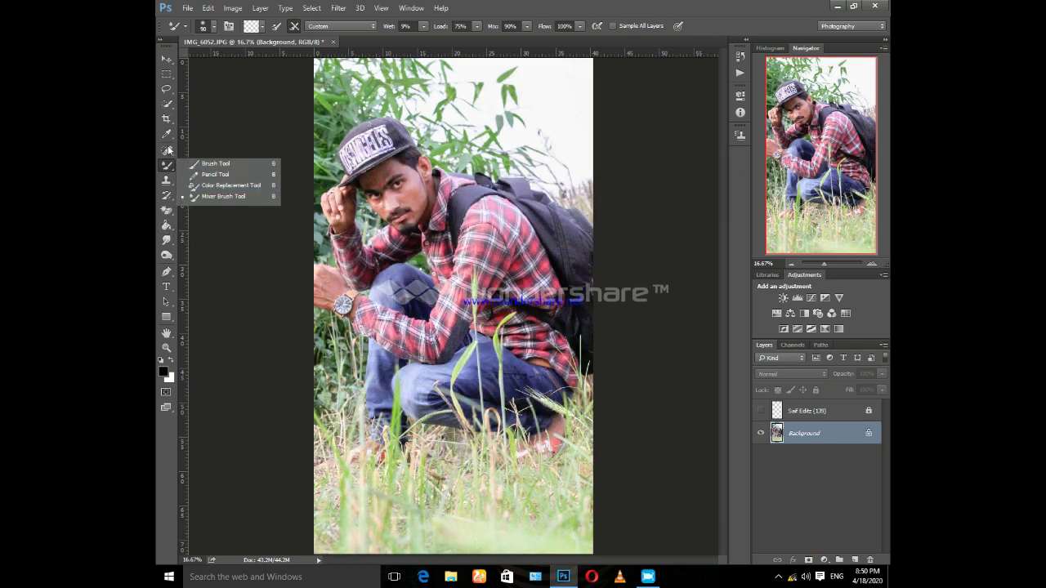
left_click(223, 197)
key("ctrl+plus")
key("ctrl+plus")
key("ctrl+plus")
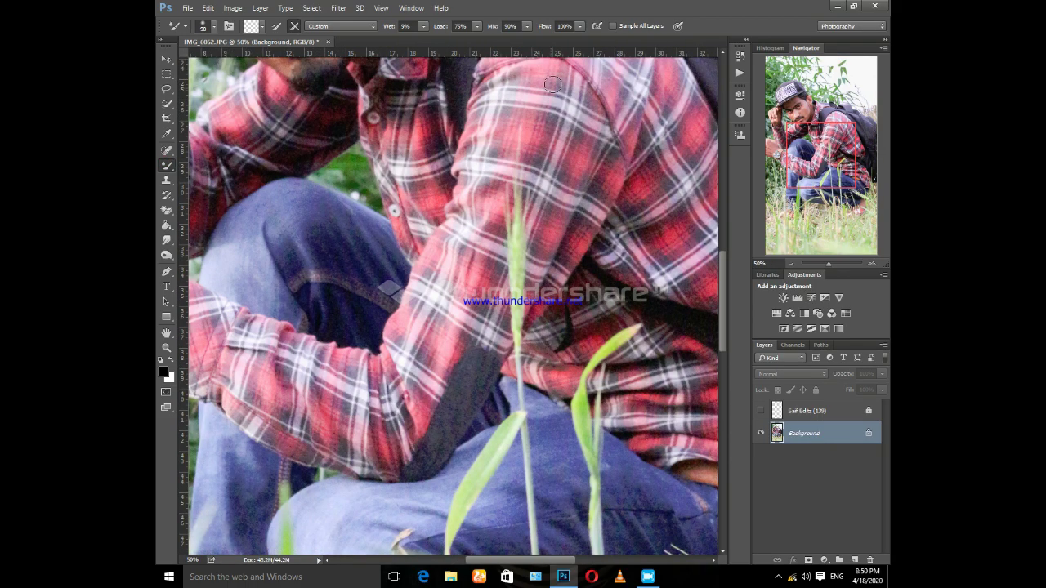
scroll(400, 133, "up", 3)
scroll(400, 133, "up", 2)
scroll(403, 163, "up", 2)
scroll(407, 197, "up", 2)
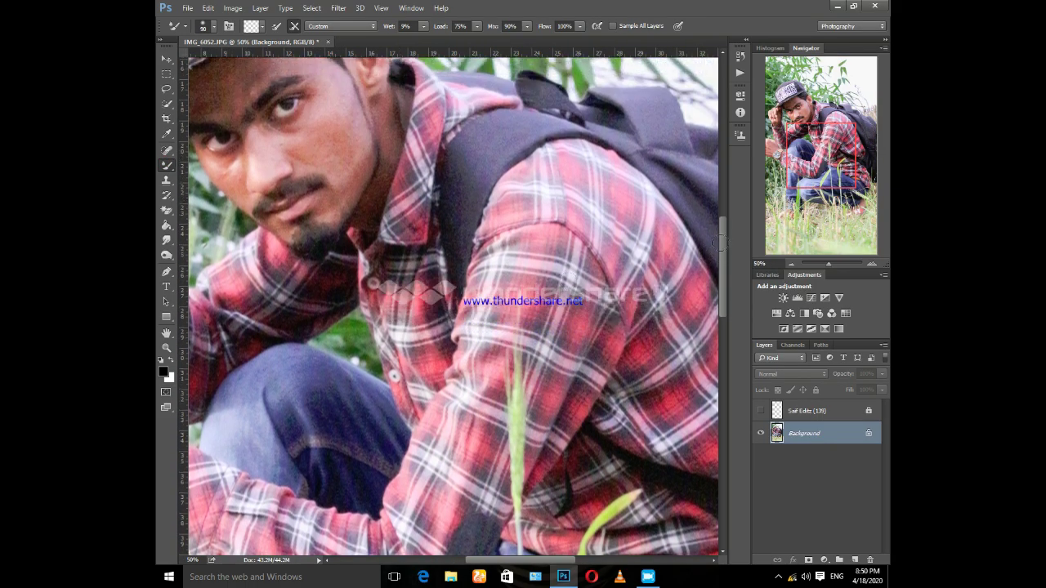
scroll(411, 229, "up", 2)
scroll(415, 261, "up", 2)
scroll(415, 262, "up", 2)
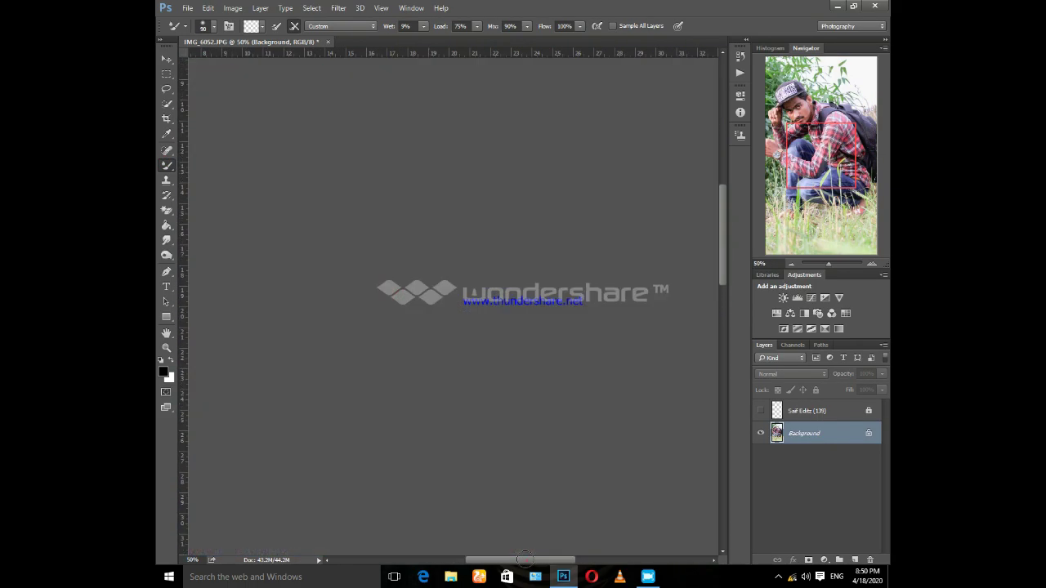
scroll(251, 354, "up", 3)
scroll(251, 354, "up", 2)
scroll(257, 343, "up", 2)
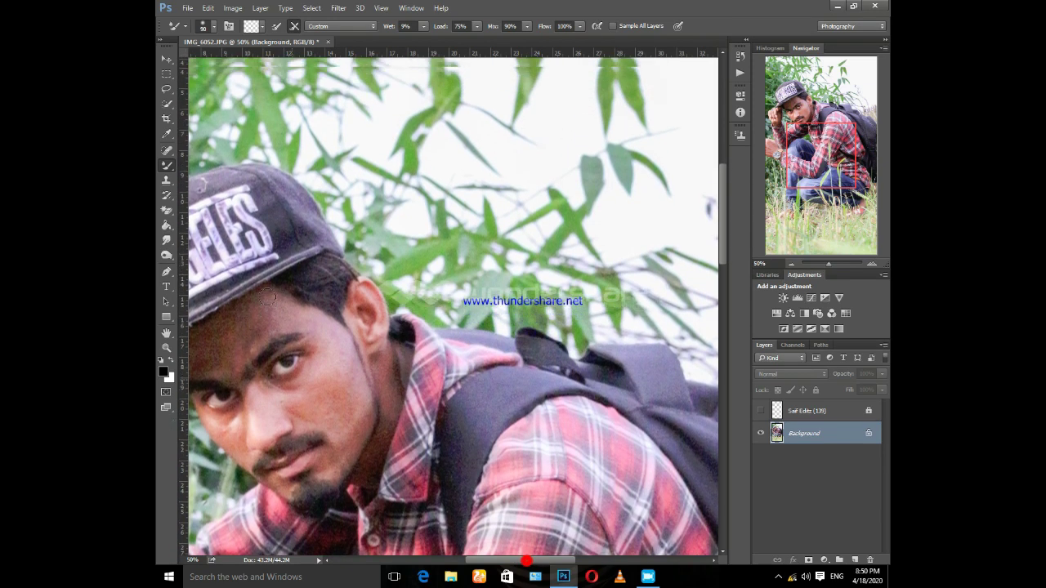
scroll(262, 331, "up", 2)
scroll(264, 323, "left", 1)
- Resize the brush and smooth the skin between the eyebrows
key("bracketright")
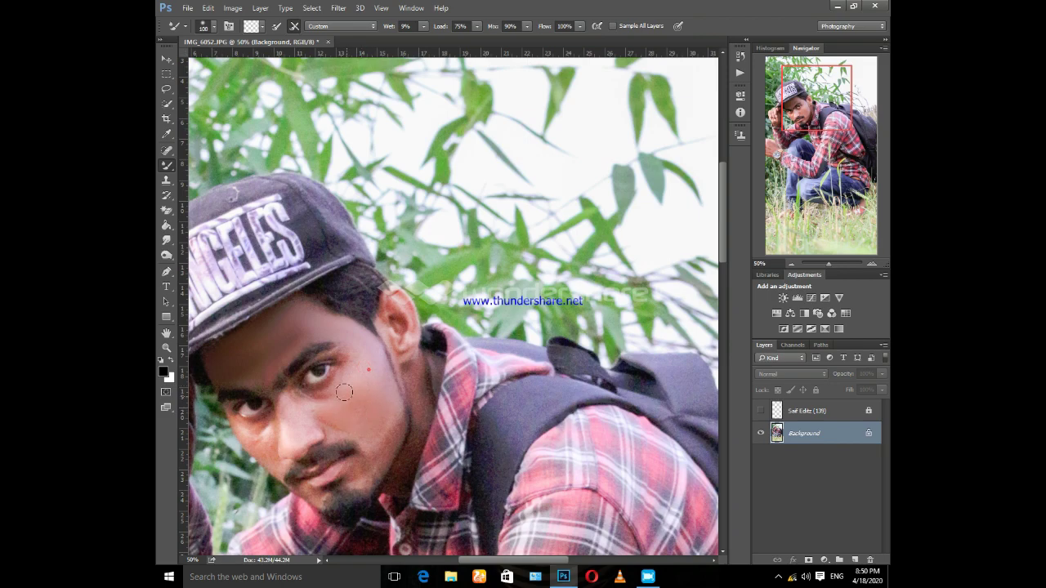
key("bracketleft")
key("bracketleft")
mouse_move(322, 389)
left_mouse_down()
mouse_move(283, 362)
mouse_move(321, 333)
left_mouse_up()
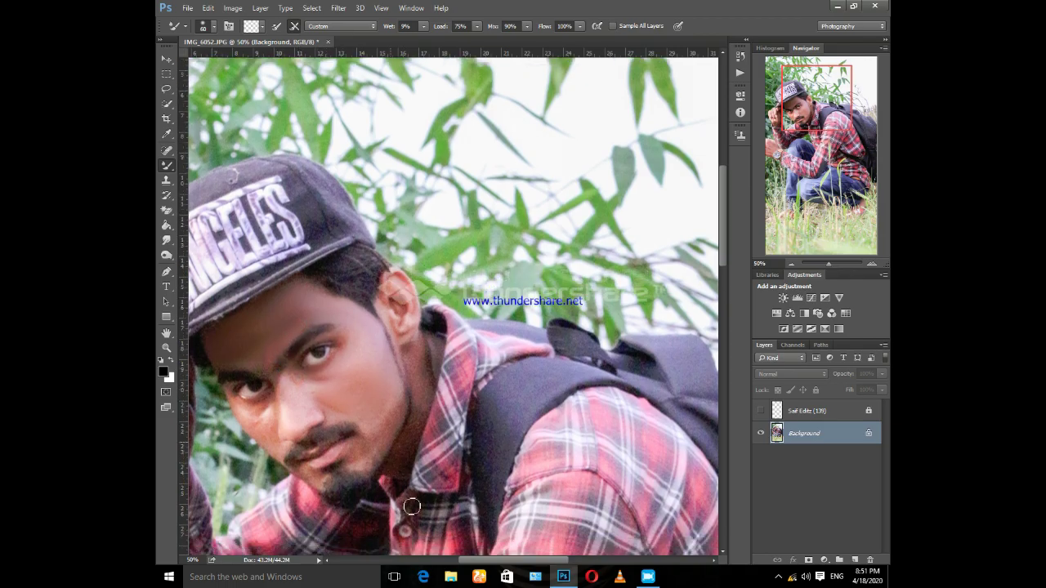
- Smooth the skin on the brow, the cheek toward the nose, and around the eyebrow
scroll(375, 501, "down", 1)
scroll(377, 317, "left", 3)
left_click_drag(377, 317, 374, 334)
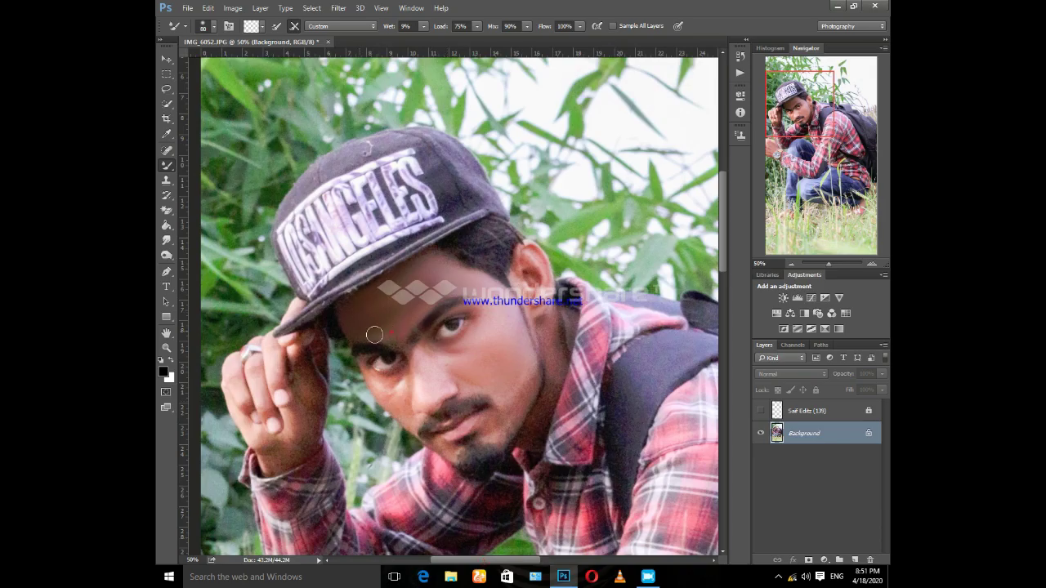
scroll(492, 291, "down", 1)
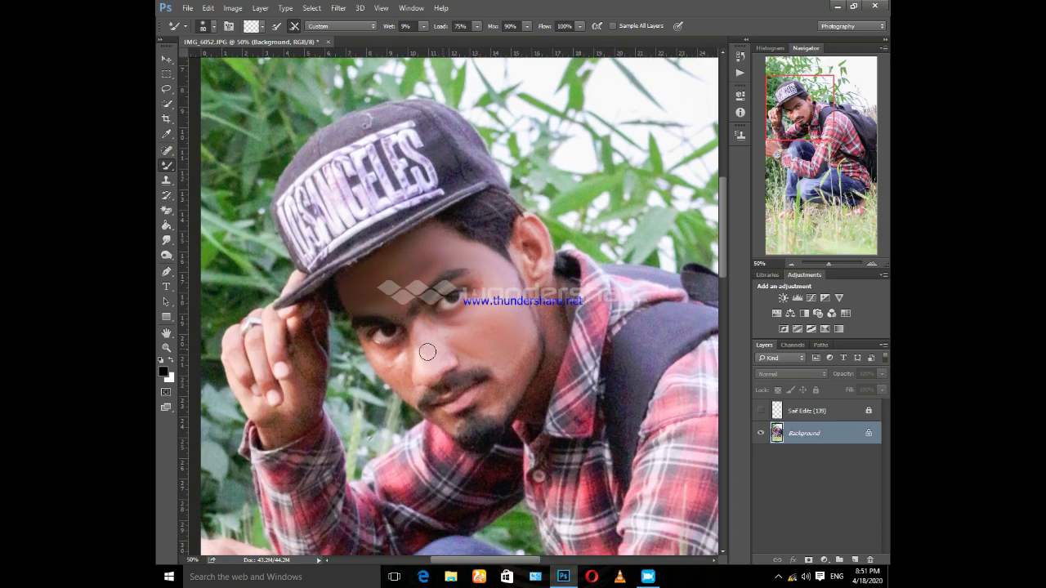
left_click_drag(420, 330, 446, 358)
key("bracketleft")
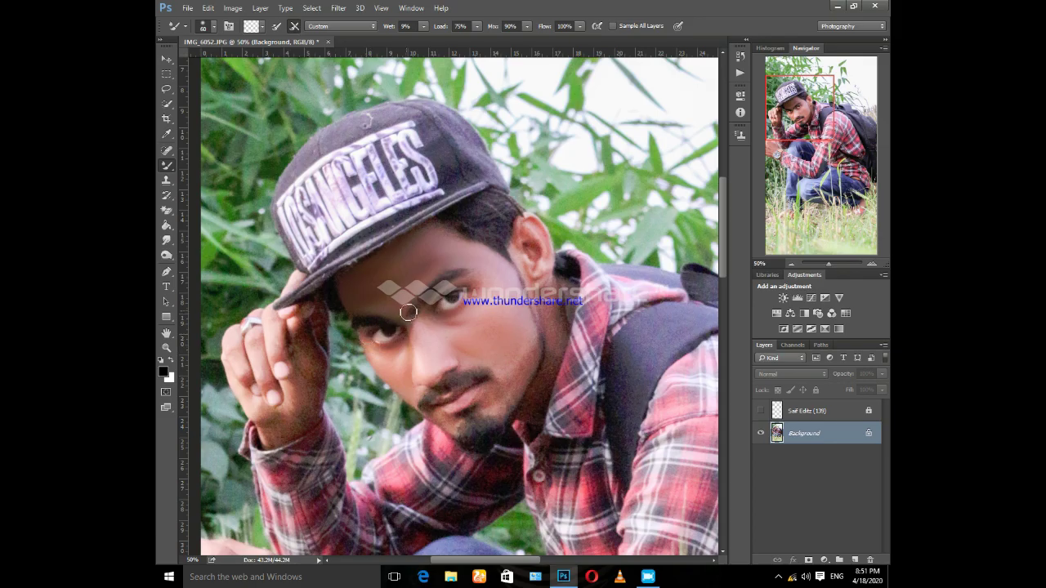
left_click_drag(356, 312, 393, 300)
scroll(407, 327, "down", 3)
key("bracketright")
key("bracketright")
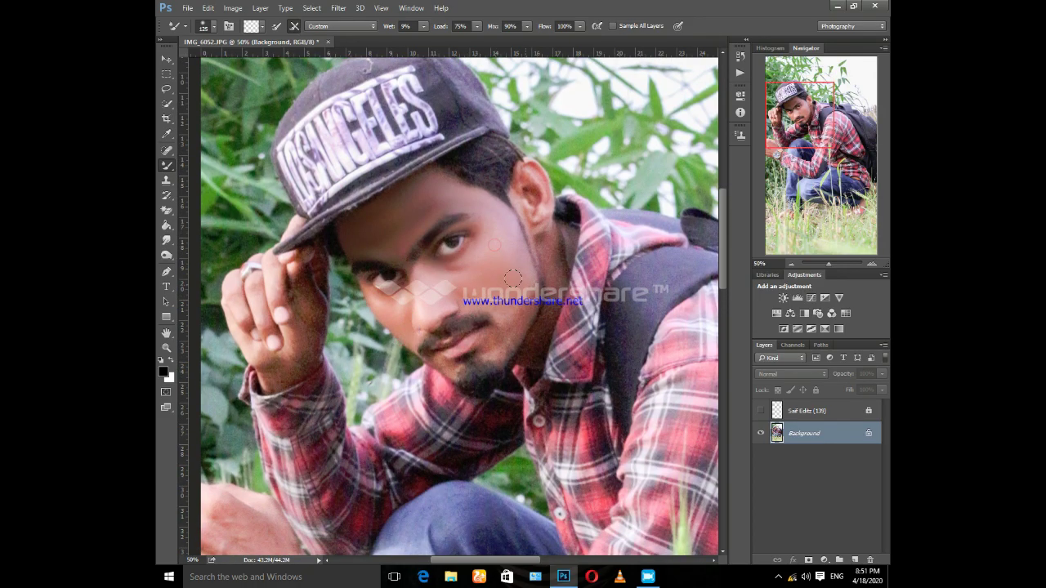
- Smooth a cheek patch, the jawline below the ear, above the moustache, and the raised fingers
left_click(508, 273)
scroll(509, 265, "down", 3)
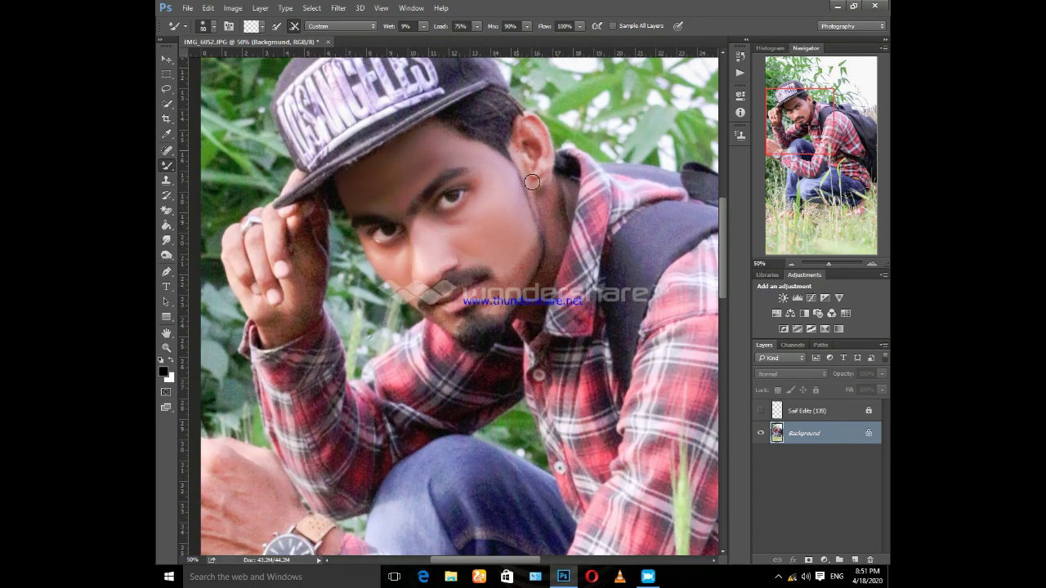
left_click_drag(538, 172, 536, 135)
scroll(543, 155, "down", 1)
left_click_drag(556, 190, 539, 284)
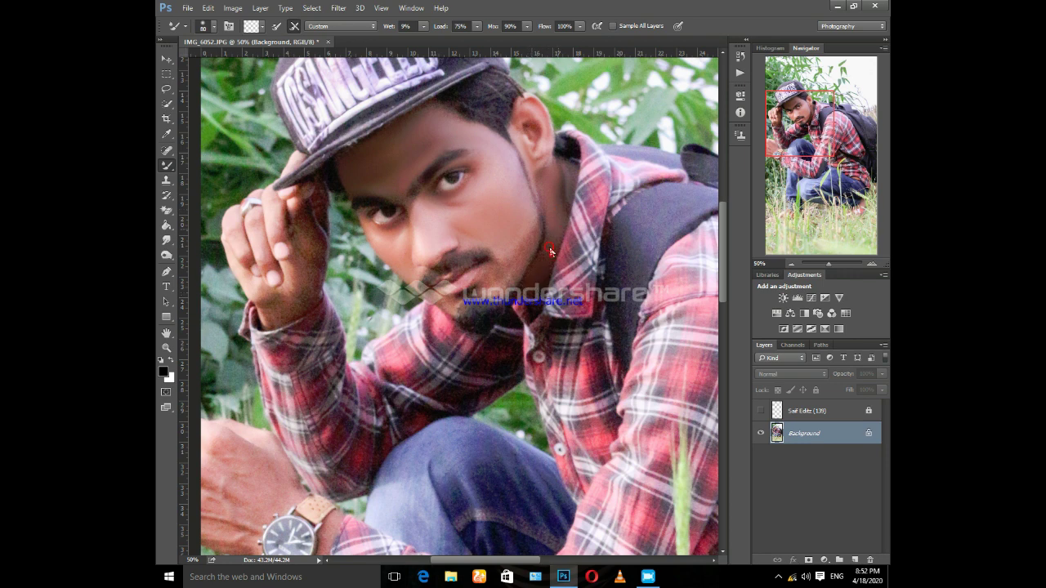
left_click_drag(514, 264, 514, 256)
mouse_move(455, 247)
left_mouse_down()
mouse_move(422, 270)
mouse_move(431, 278)
left_mouse_up()
left_click_drag(271, 205, 238, 241)
- Smooth the cheek skin along the beard line
left_click(312, 210)
left_click_drag(526, 241, 537, 236)
left_click_drag(521, 187, 503, 244)
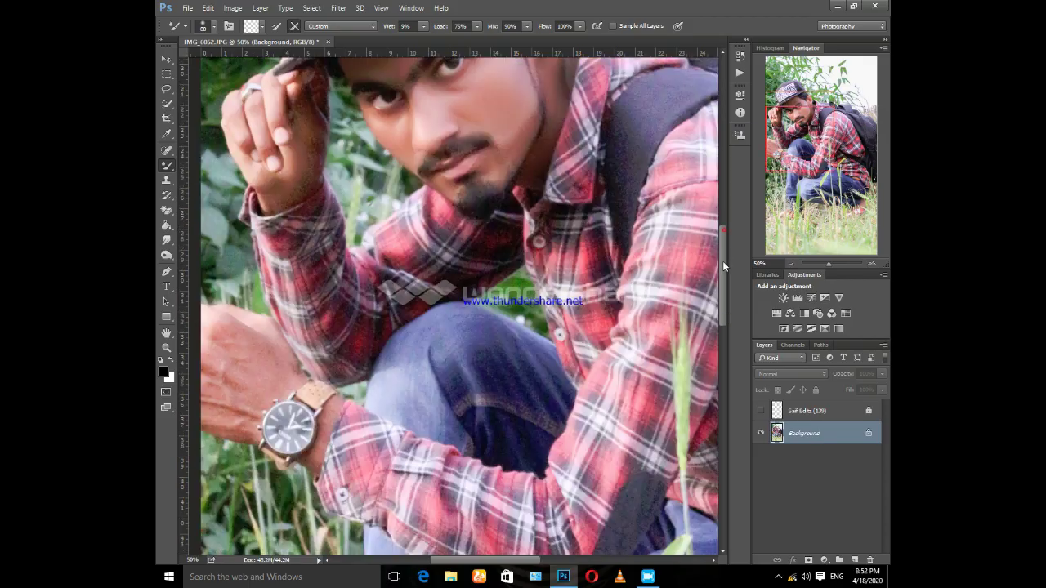
left_click_drag(721, 231, 722, 263)
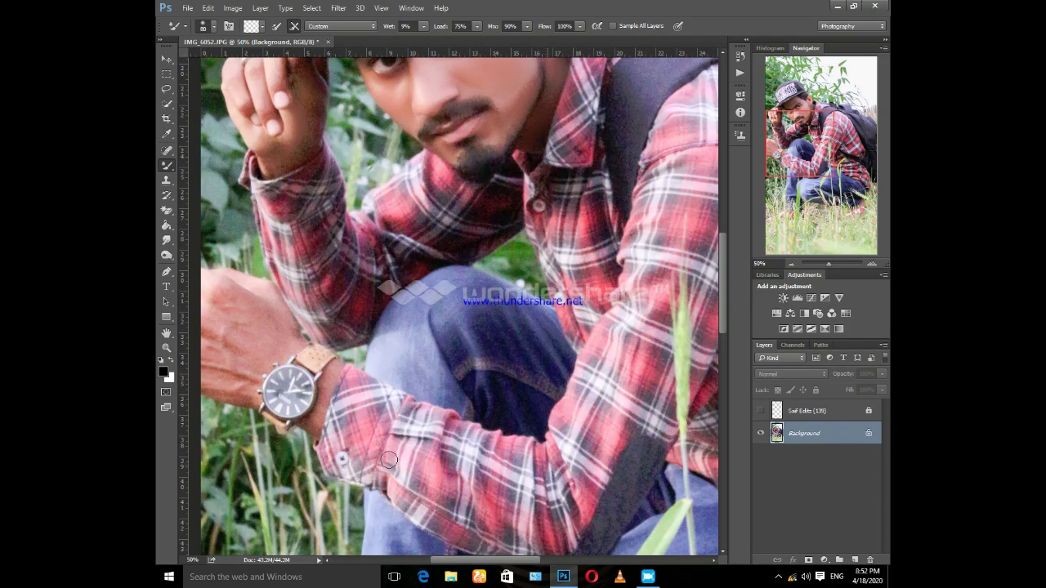
left_click_drag(501, 564, 485, 564)
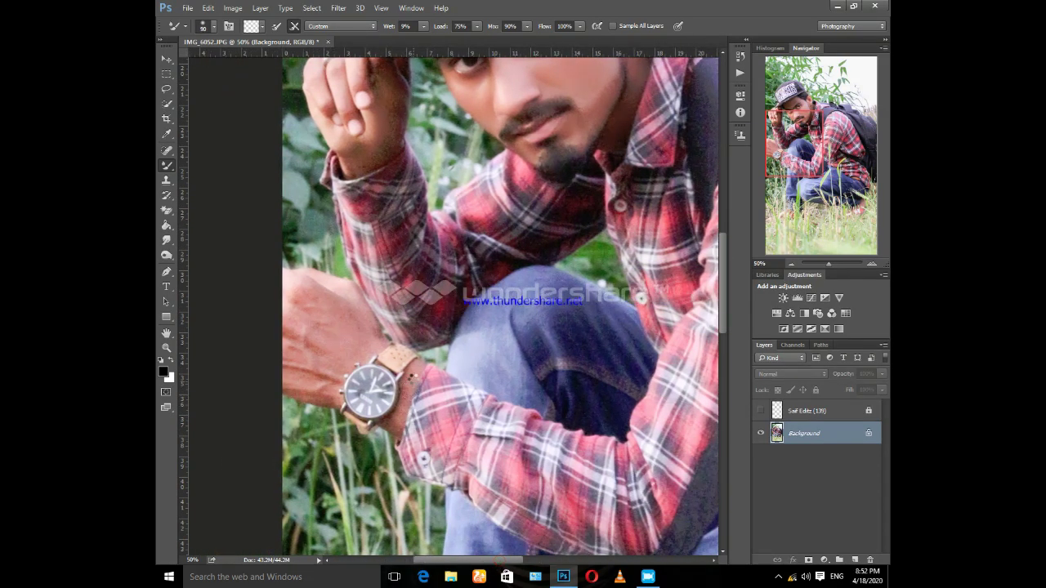
- Smooth the hand beside and above the wristwatch, then zoom out to the whole photo
left_click_drag(411, 377, 378, 399)
key("bracketright")
key("bracketright")
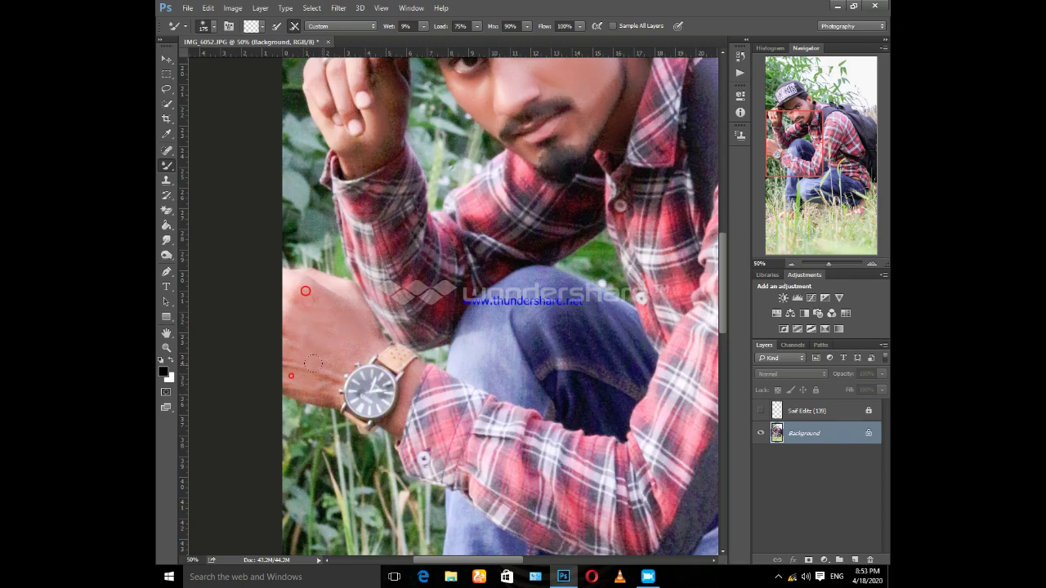
left_click_drag(313, 364, 347, 340)
key("bracketleft")
left_click_drag(360, 158, 340, 92)
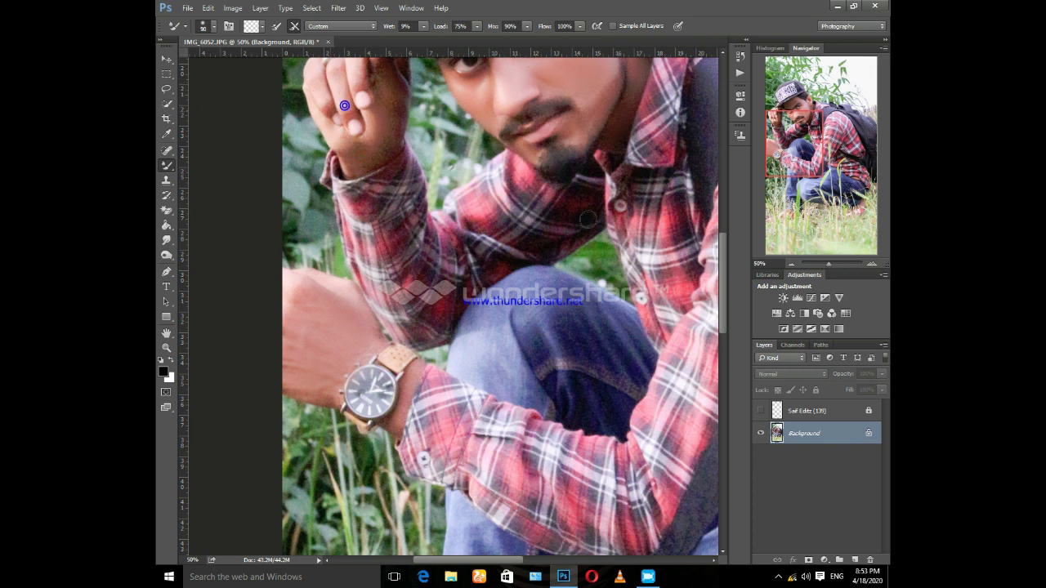
key("ctrl+minus")
key("ctrl+minus")
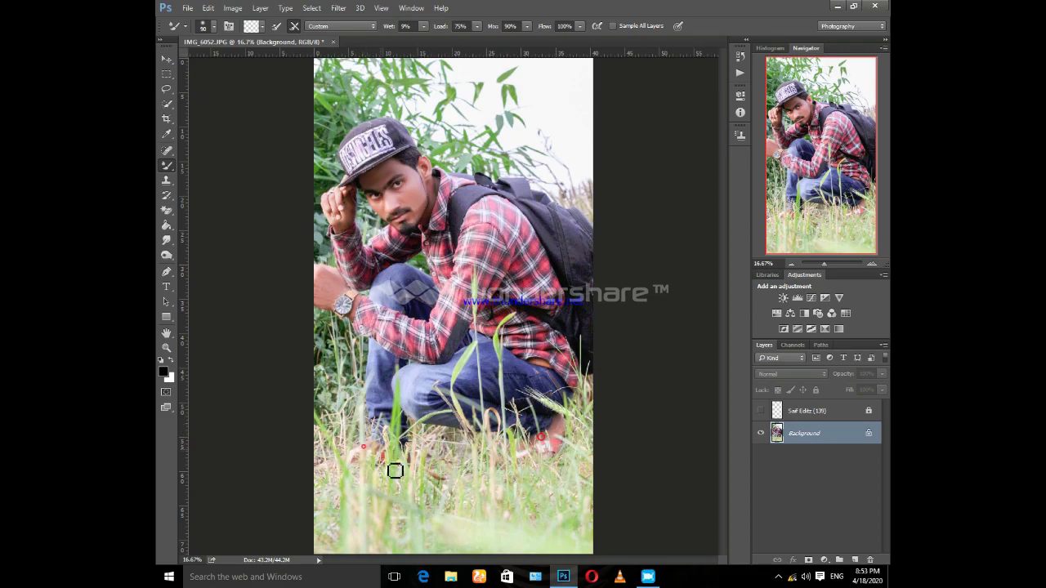
- Reopen Camera Raw and raise HSL luminance to Reds +11 and Oranges +33
left_click(338, 8)
left_click(351, 52)
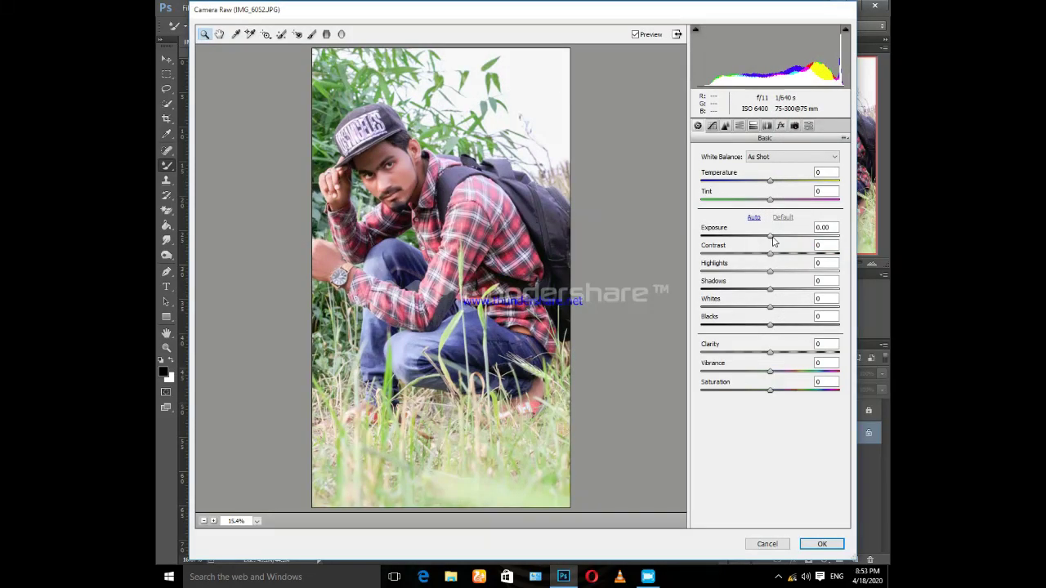
left_click_drag(770, 236, 768, 241)
key("ctrl+alt+4")
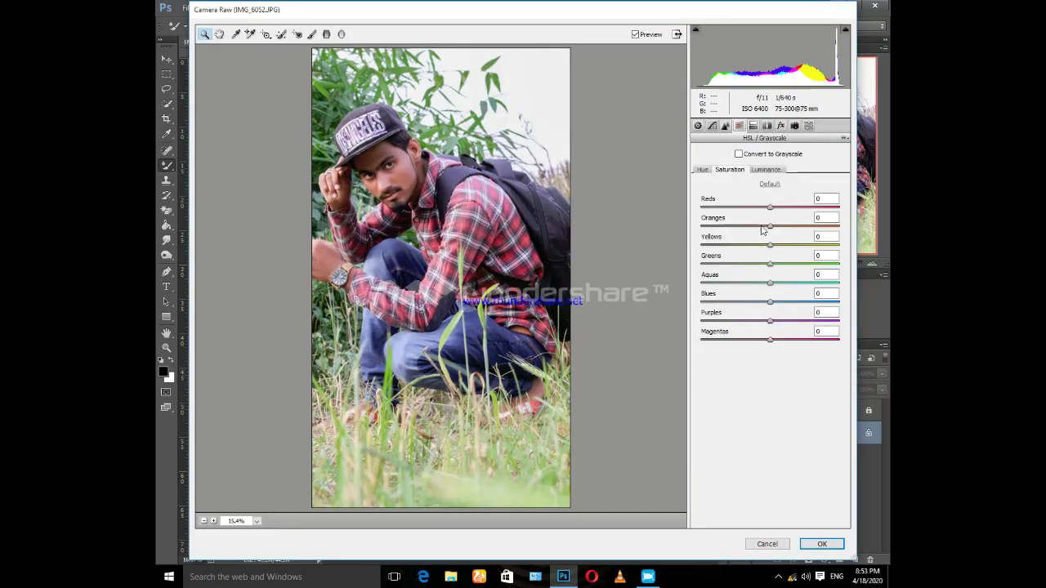
left_click(755, 168)
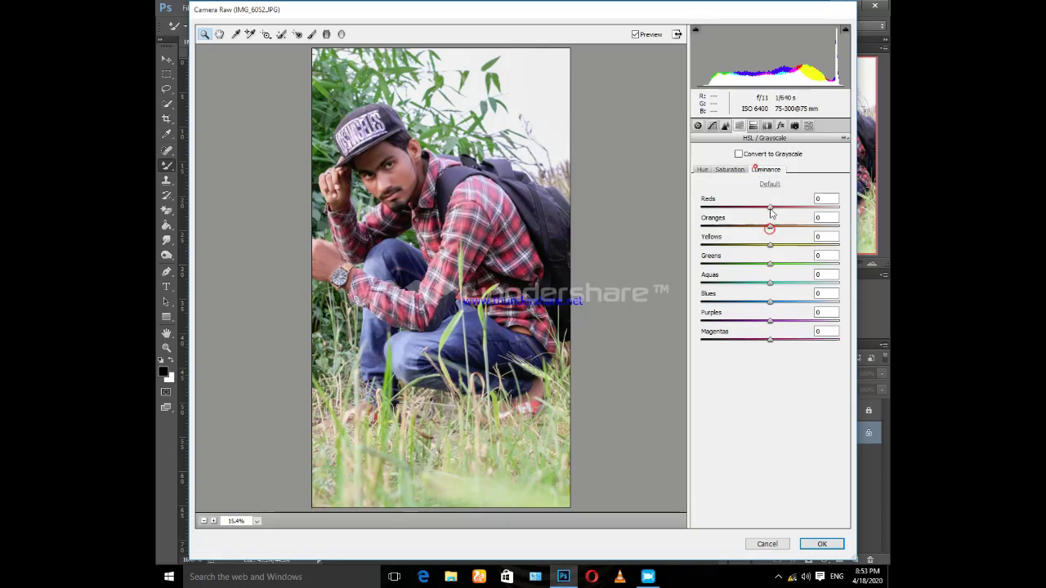
mouse_move(770, 207)
left_mouse_down()
mouse_move(784, 209)
mouse_move(777, 226)
mouse_move(853, 225)
left_mouse_up()
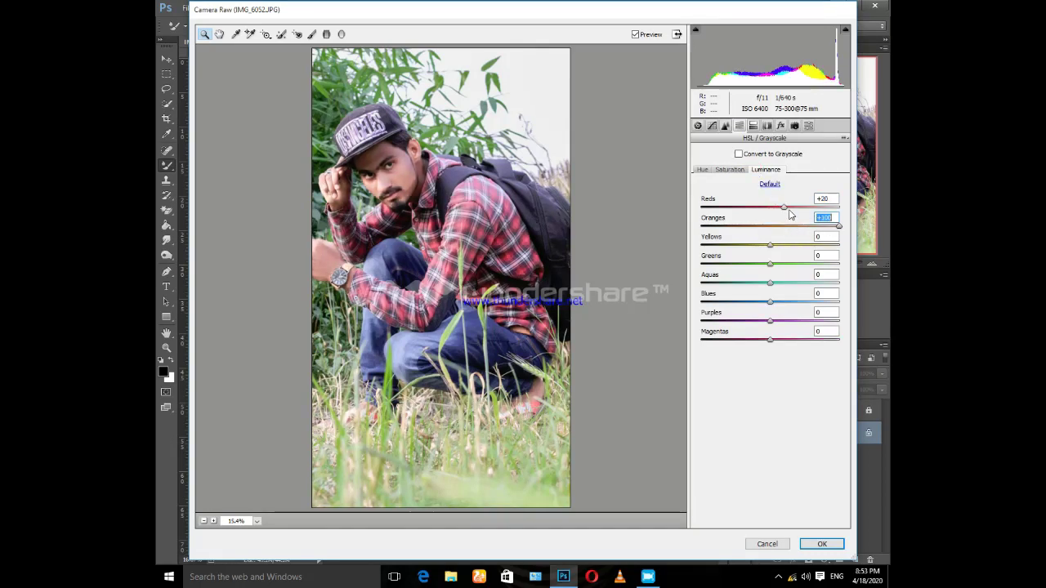
mouse_move(785, 206)
left_mouse_down()
mouse_move(853, 214)
mouse_move(778, 217)
mouse_move(793, 228)
mouse_move(780, 245)
left_mouse_up()
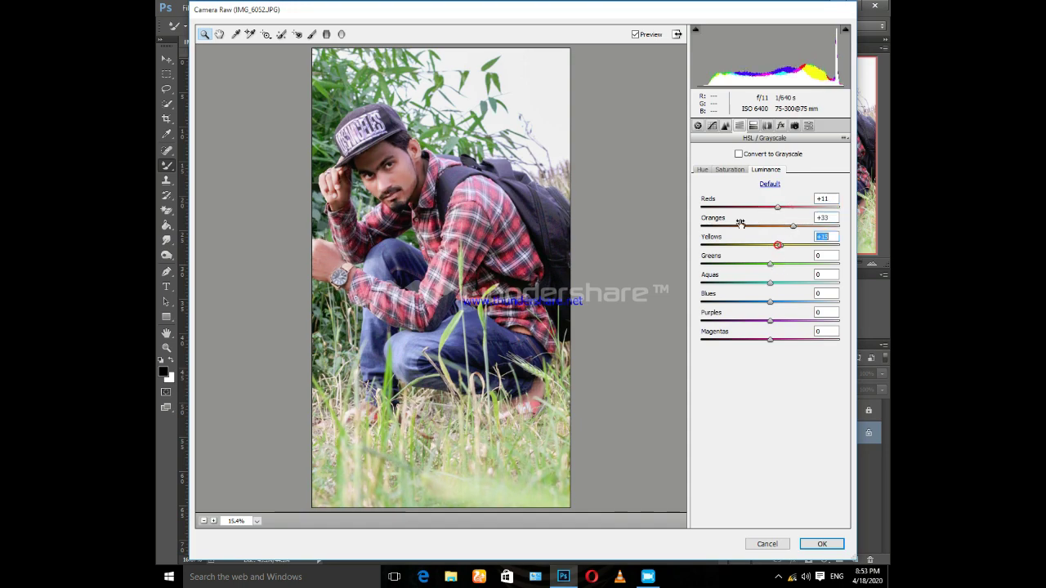
left_click(730, 169)
- Set saturation to Reds +28, Oranges -27, and Yellows, Greens, Aquas and Blues +100
mouse_move(770, 225)
left_mouse_down()
mouse_move(730, 227)
mouse_move(743, 232)
left_mouse_up()
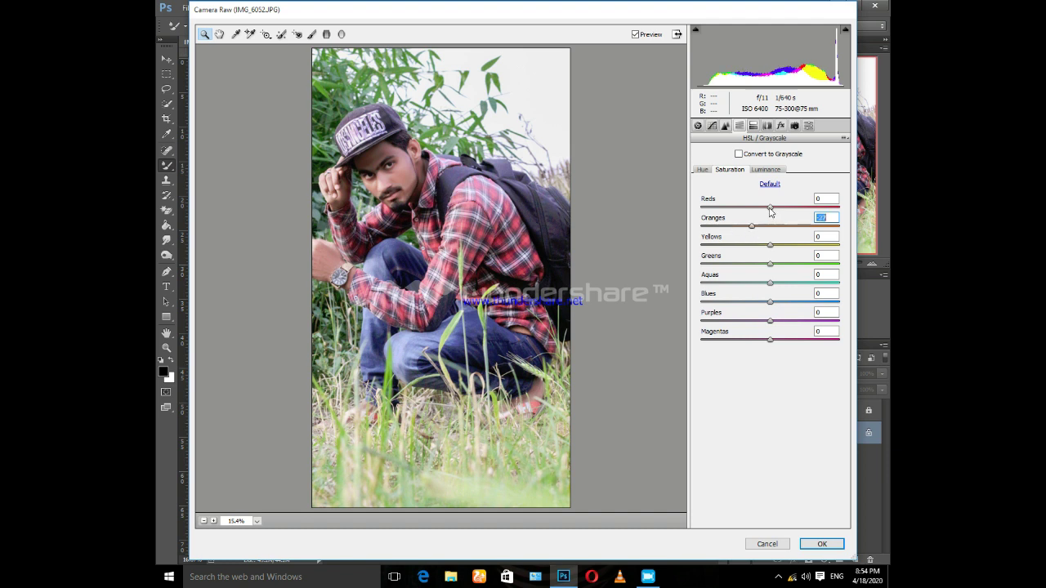
left_click_drag(770, 208, 789, 207)
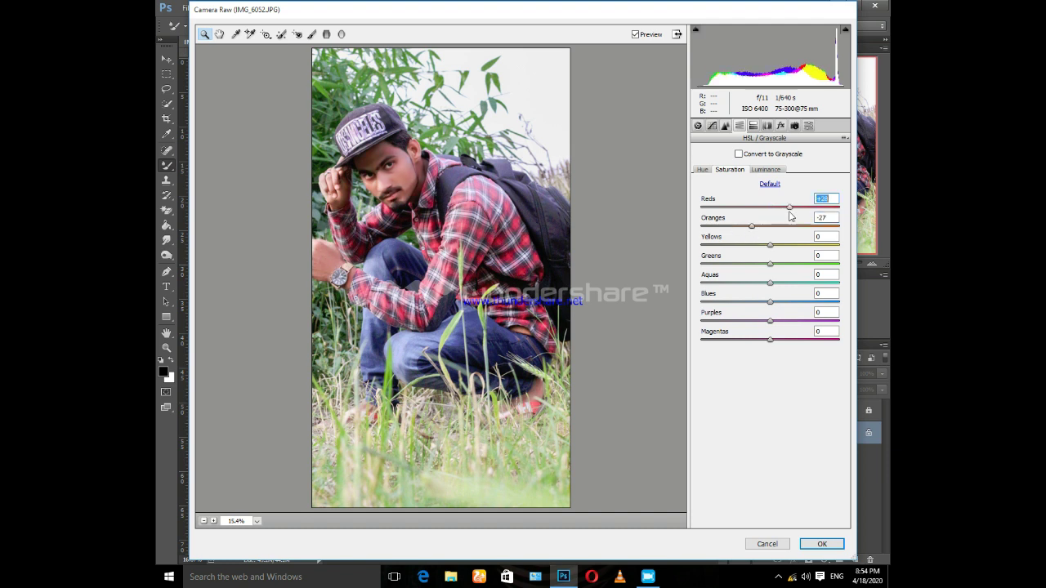
left_click_drag(771, 244, 842, 244)
left_click_drag(770, 263, 858, 267)
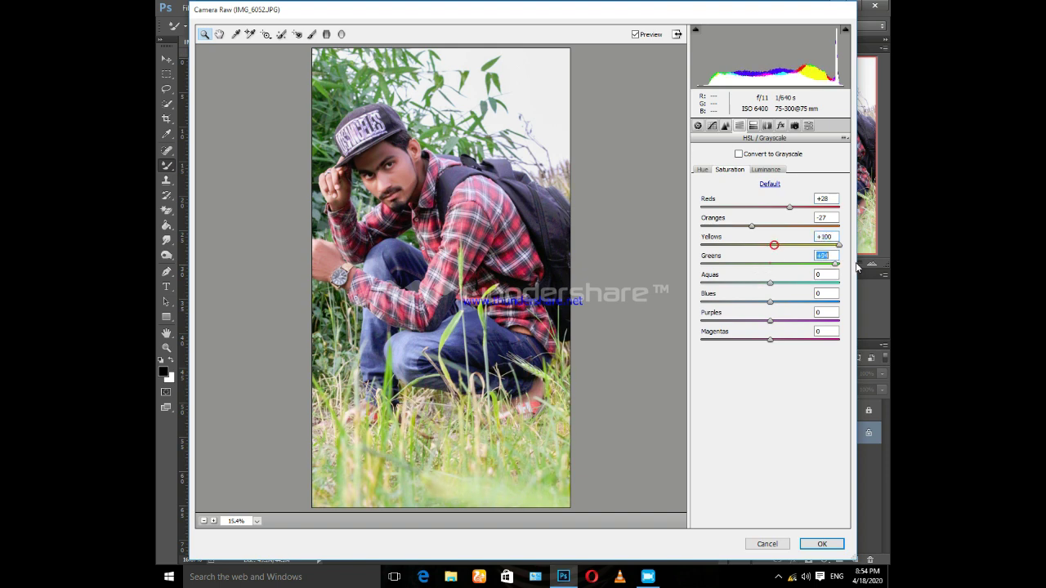
left_click_drag(770, 282, 846, 304)
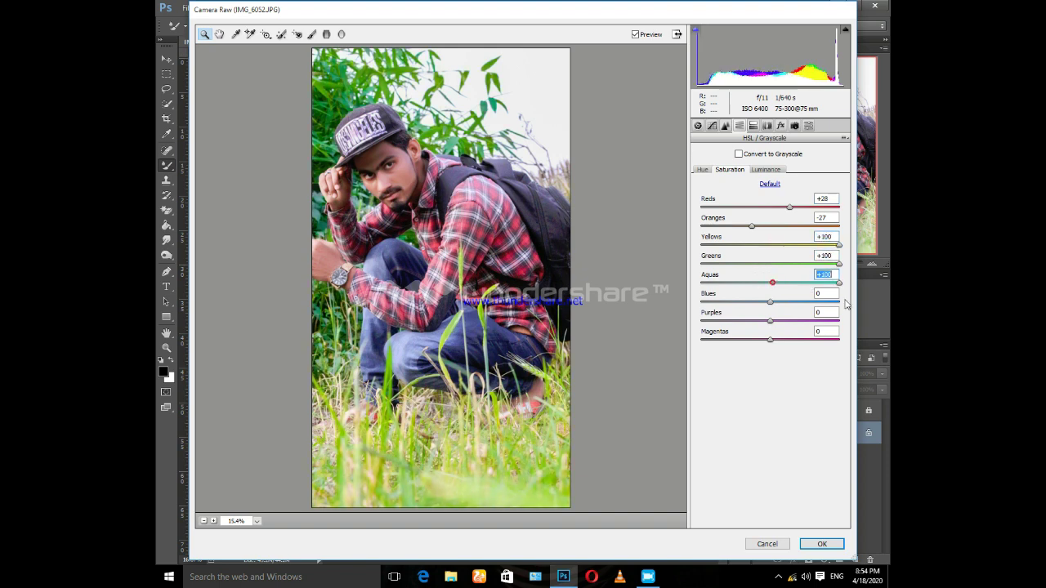
left_click_drag(770, 301, 865, 294)
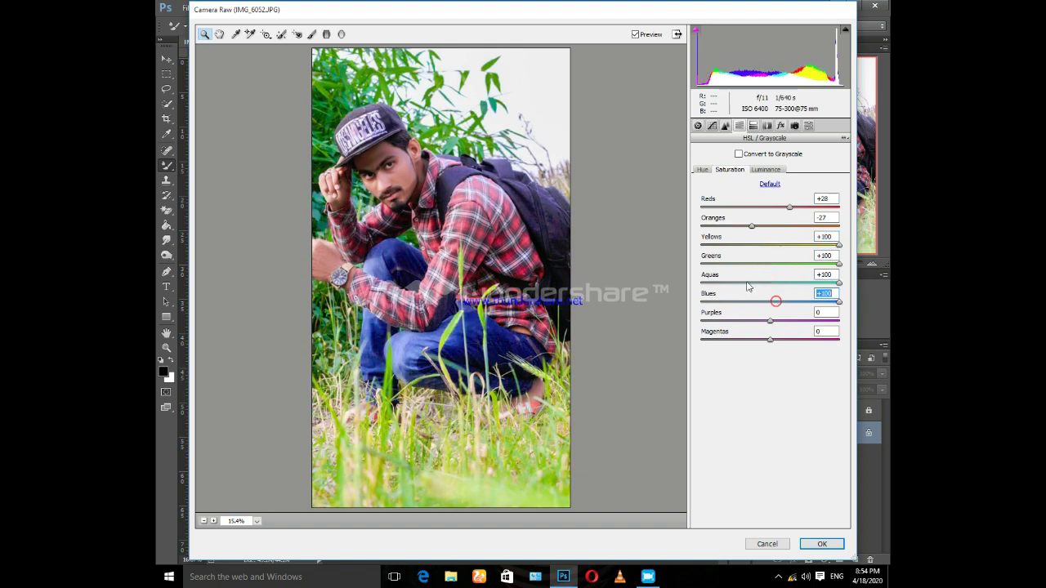
- Set hues to Yellows +100, Greens +100, Aquas -98 and Blues -100 for vivid grass
left_click(702, 170)
left_click_drag(760, 264, 846, 270)
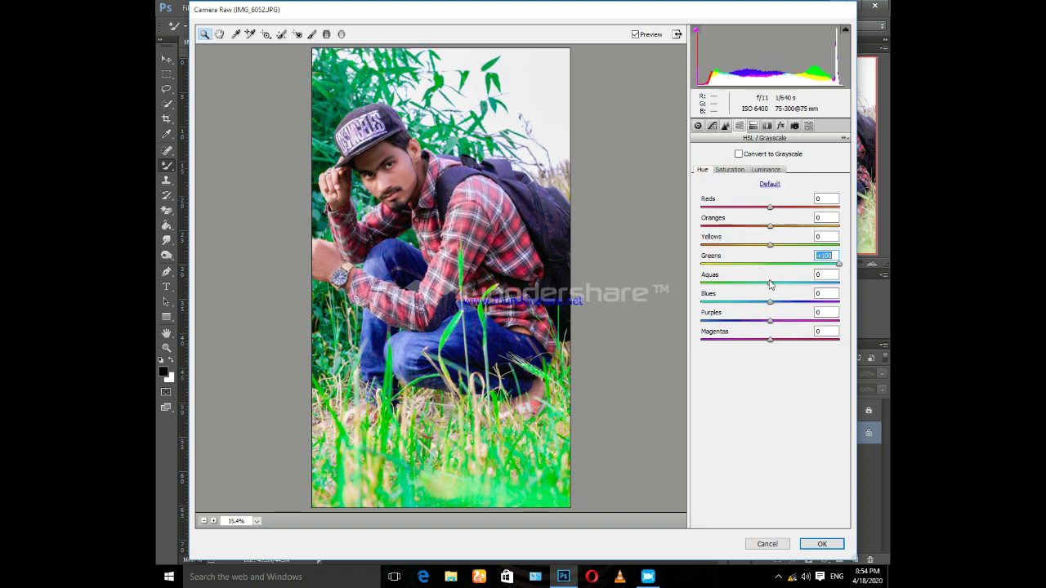
left_click_drag(770, 282, 695, 305)
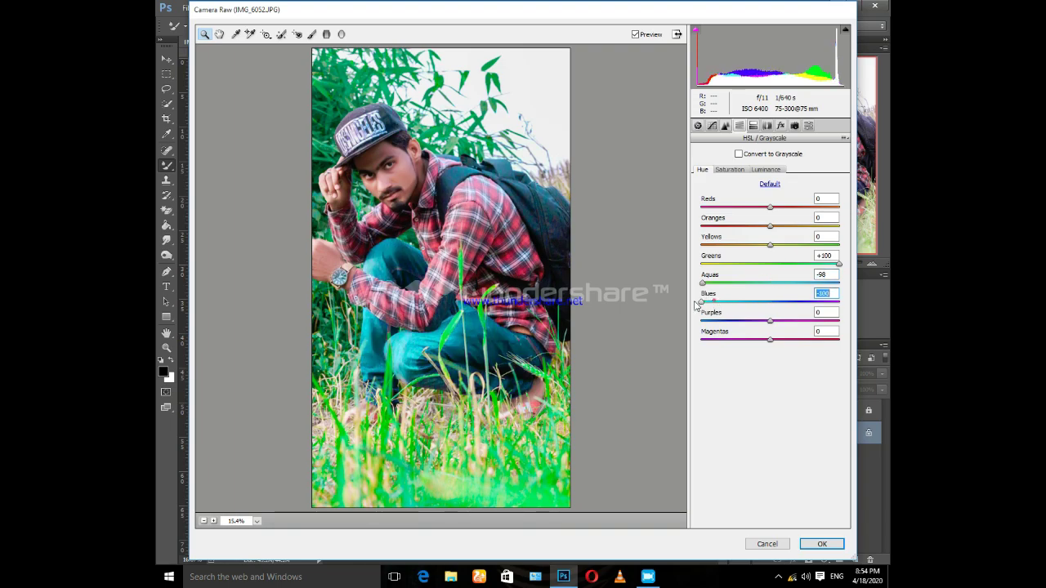
left_click(770, 245)
left_click_drag(770, 245, 841, 259)
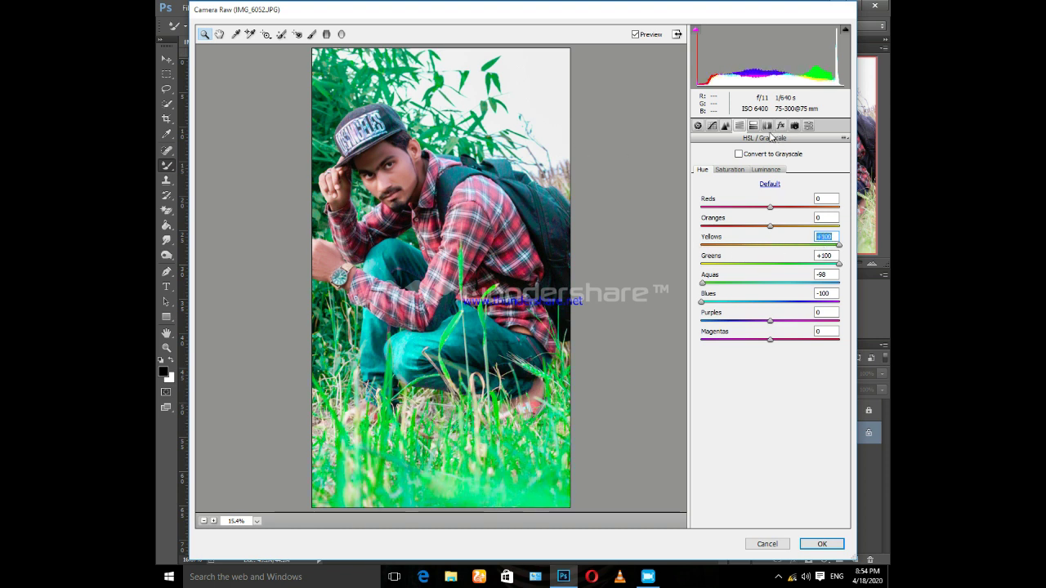
- Try the Girl Presets, MALTA GG and saddd presets, then apply Dark Moody
left_click(809, 126)
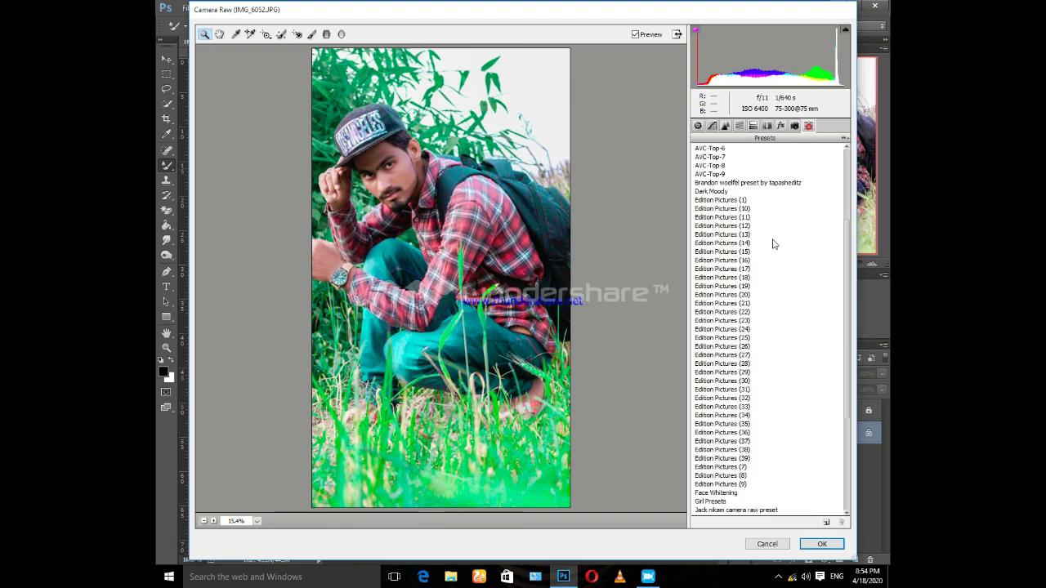
scroll(774, 243, "down", 10)
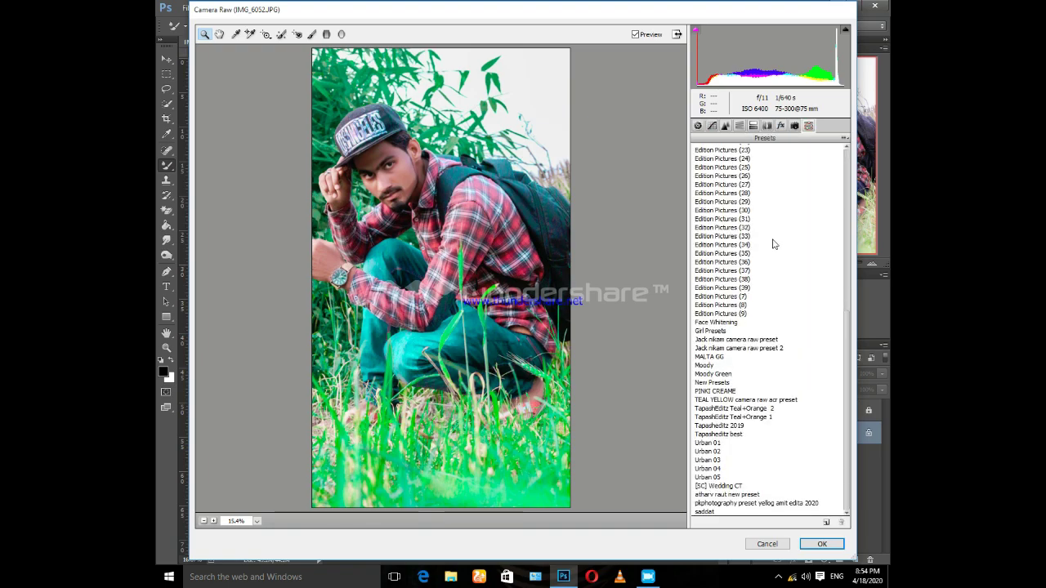
left_click(714, 331)
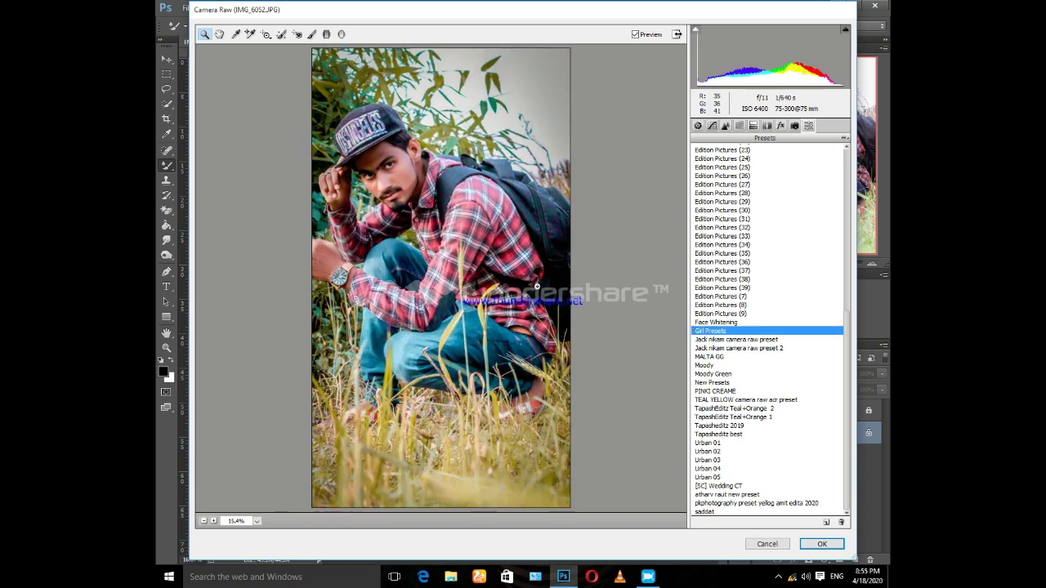
left_click(705, 357)
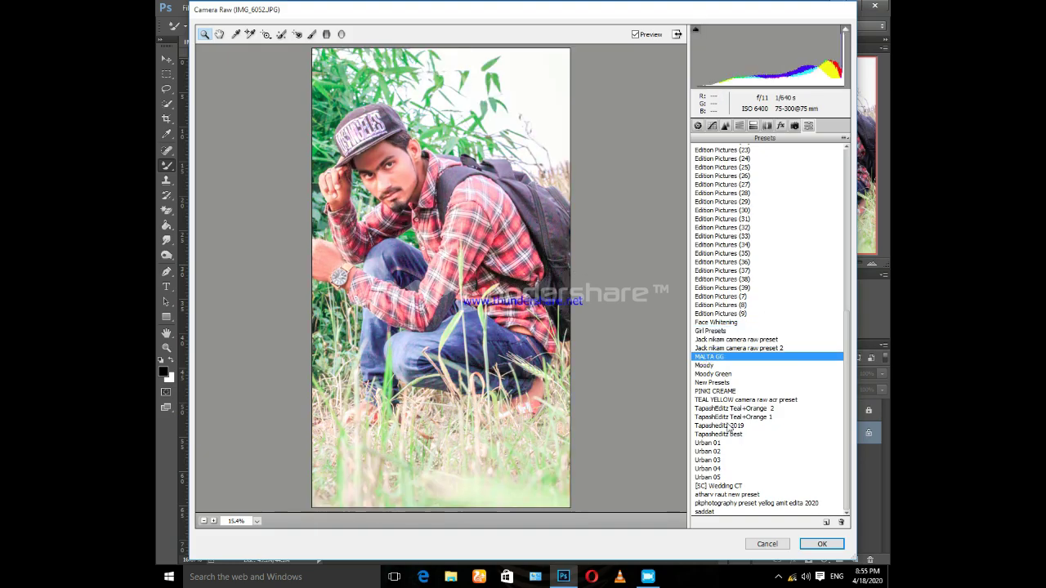
left_click(705, 512)
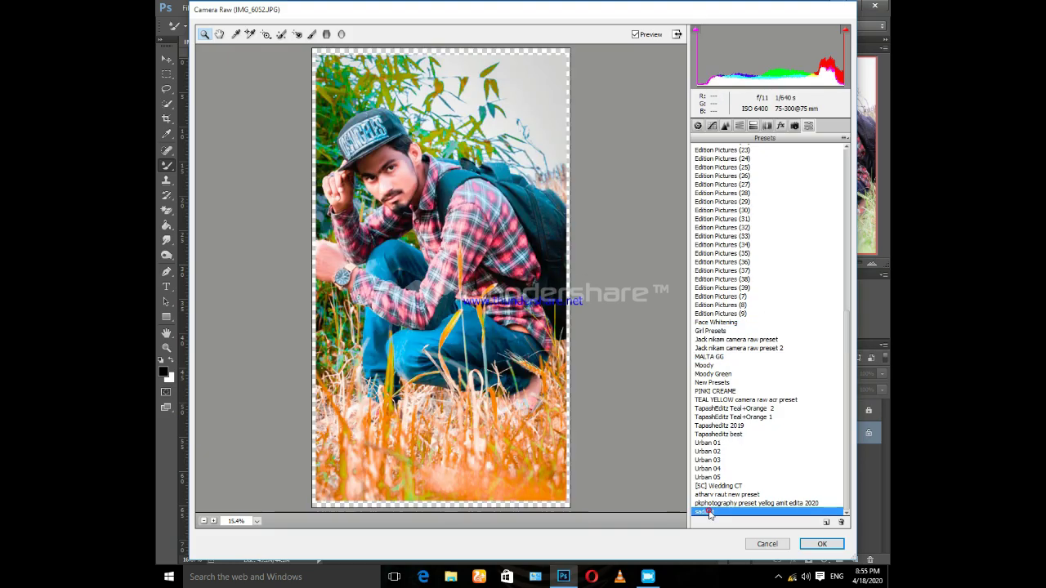
scroll(716, 302, "up", 5)
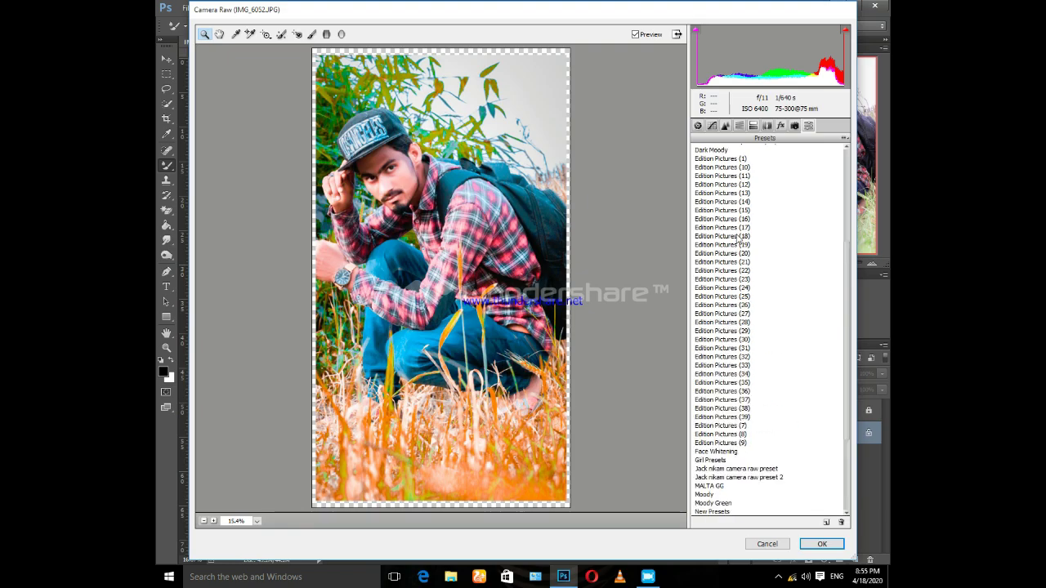
scroll(728, 296, "up", 5)
left_click(711, 268)
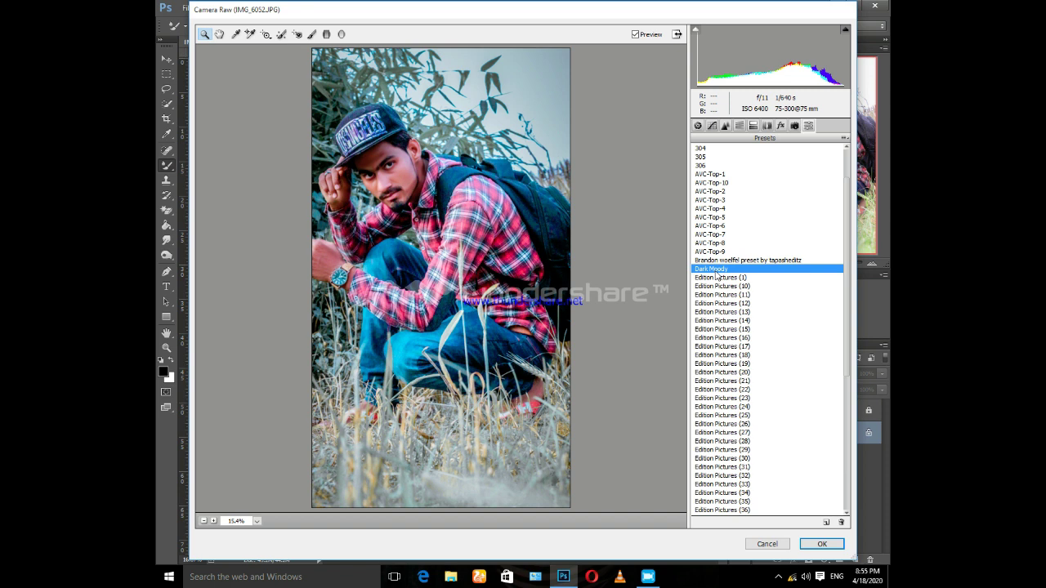
- Shift the Blues hue toward teal and brighten Oranges luminance to +38
left_click(739, 125)
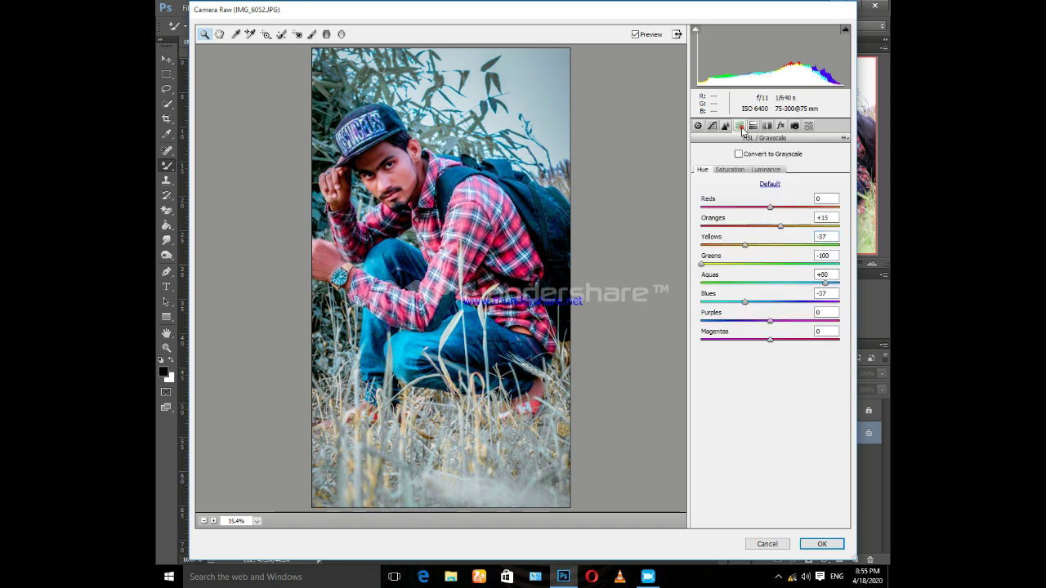
mouse_move(736, 302)
left_mouse_down()
mouse_move(700, 304)
mouse_move(749, 303)
left_mouse_up()
left_click(766, 169)
mouse_move(769, 227)
left_mouse_down()
mouse_move(797, 229)
mouse_move(798, 209)
mouse_move(776, 214)
left_mouse_up()
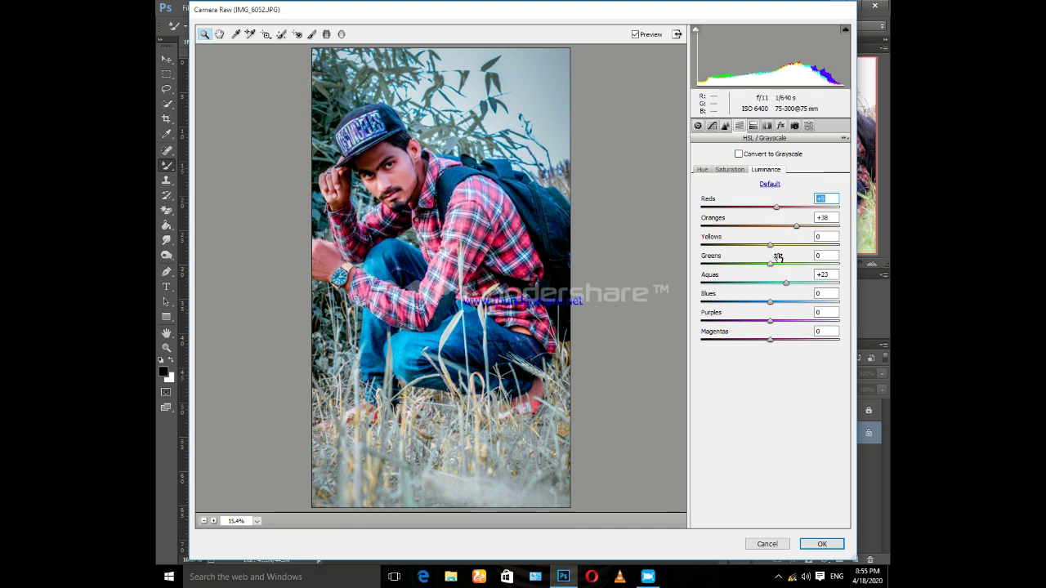
- Adjust Reds saturation, add a negative post-crop vignette, and apply the Camera Raw grade
left_click(728, 170)
mouse_move(797, 205)
left_mouse_down()
mouse_move(777, 213)
mouse_move(814, 232)
mouse_move(791, 233)
left_mouse_up()
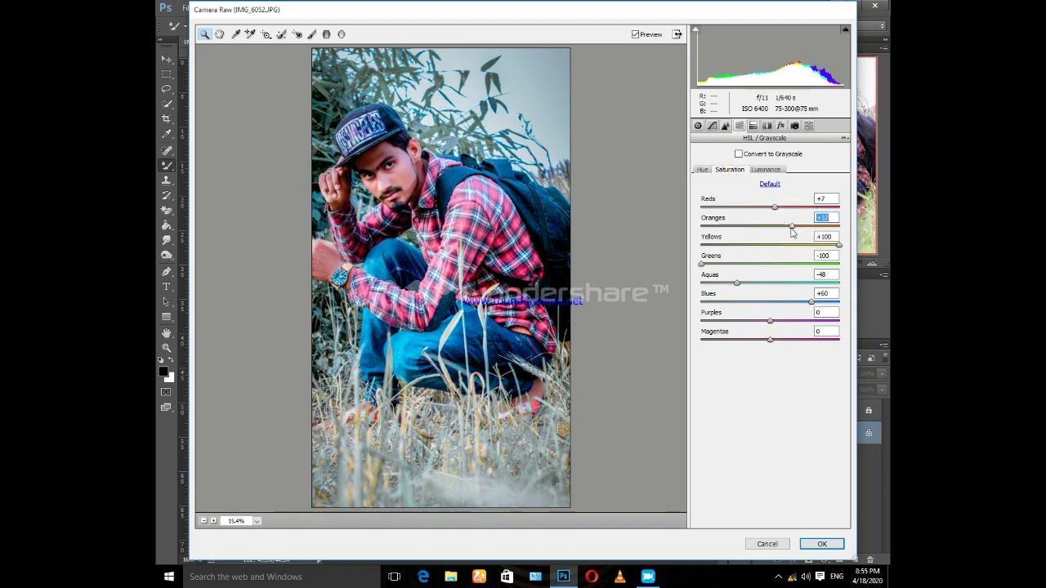
left_click(781, 125)
mouse_move(770, 274)
left_mouse_down()
mouse_move(735, 276)
mouse_move(762, 276)
left_mouse_up()
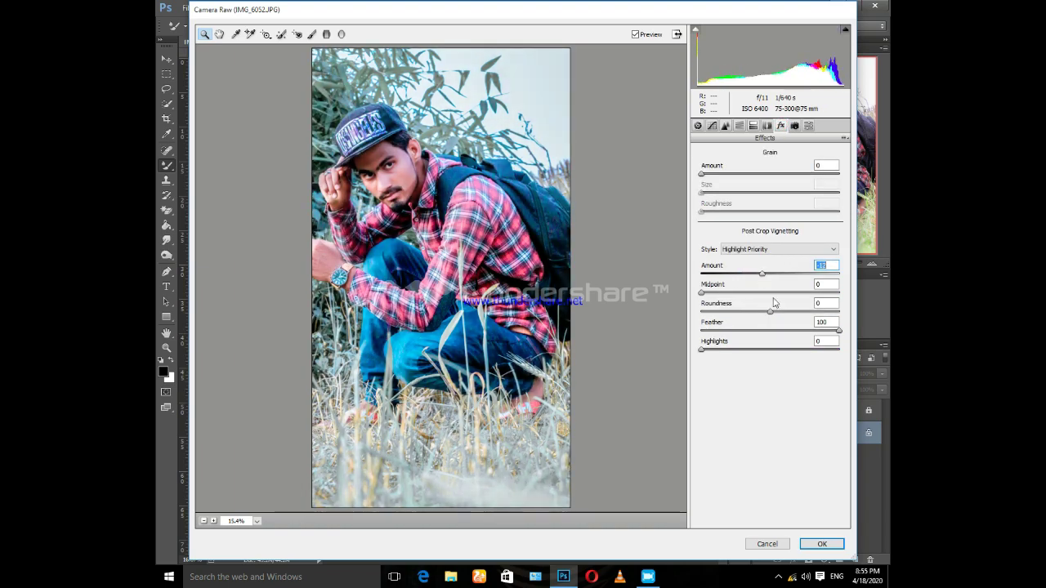
left_click(817, 544)
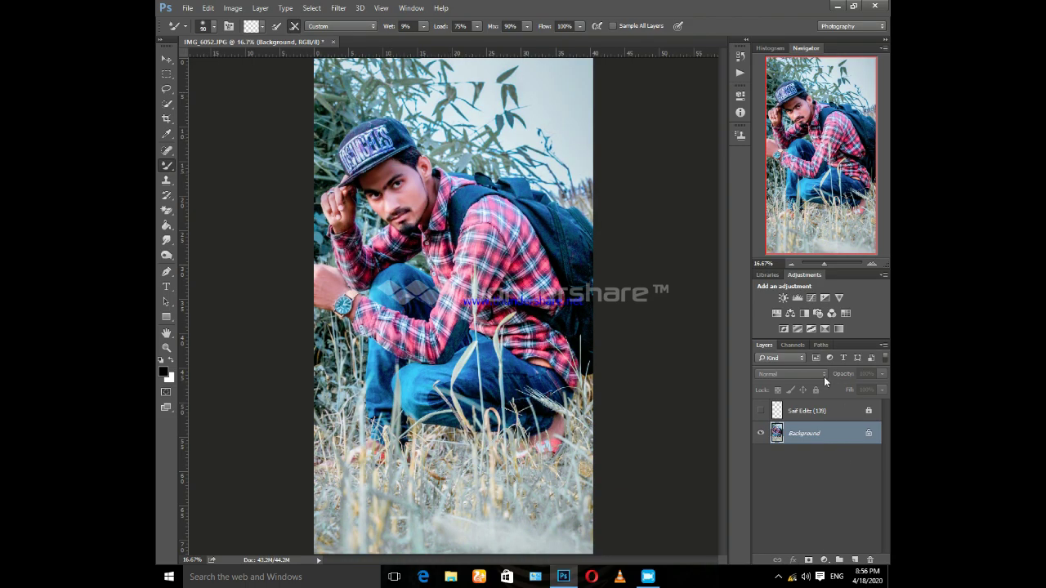
- Add a Selective Color adjustment layer and reduce cyan and black in the Reds
left_click(853, 561)
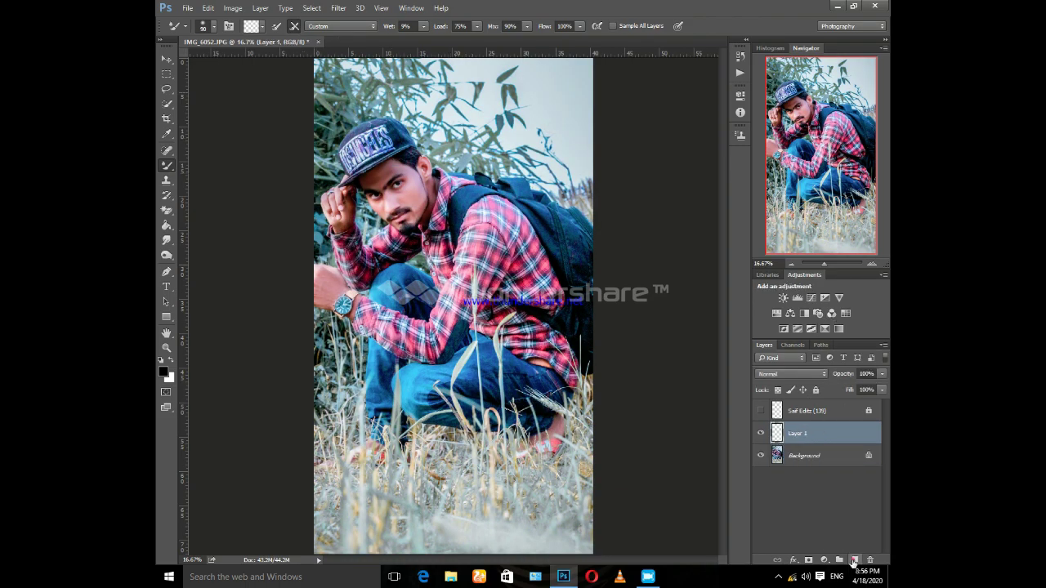
left_click_drag(816, 439, 869, 560)
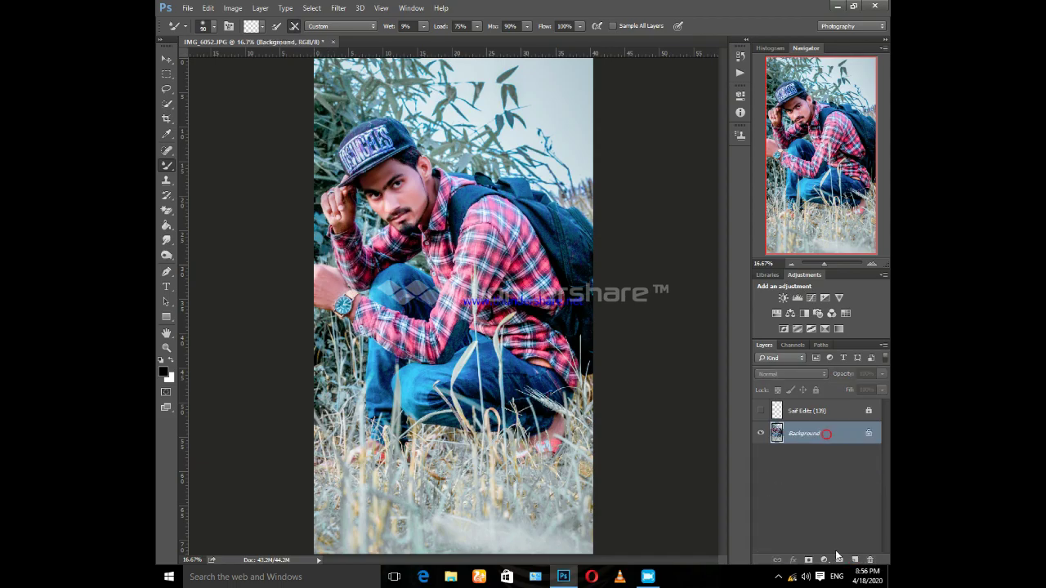
left_click(824, 561)
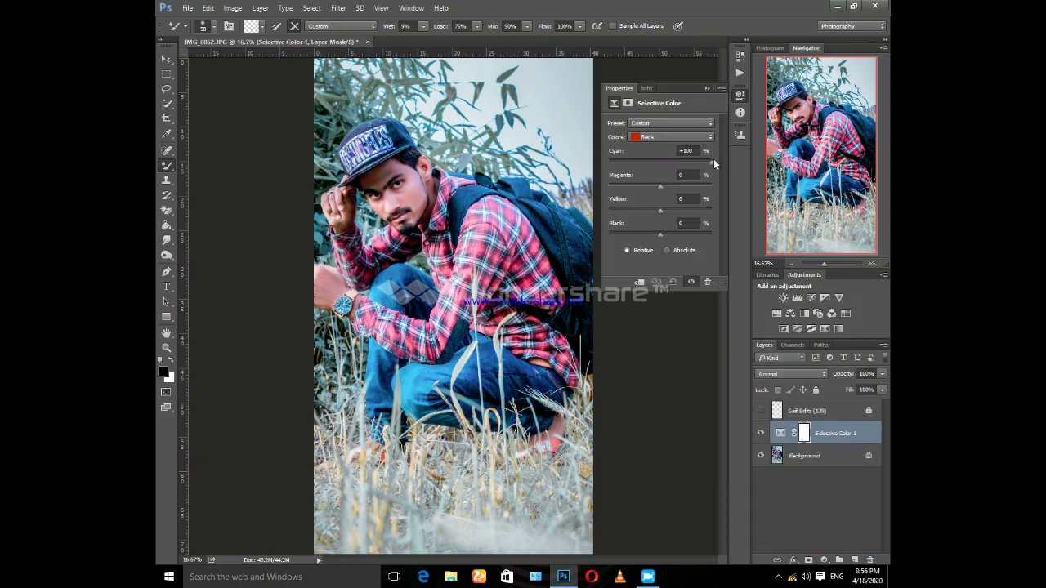
left_click_drag(671, 163, 663, 163)
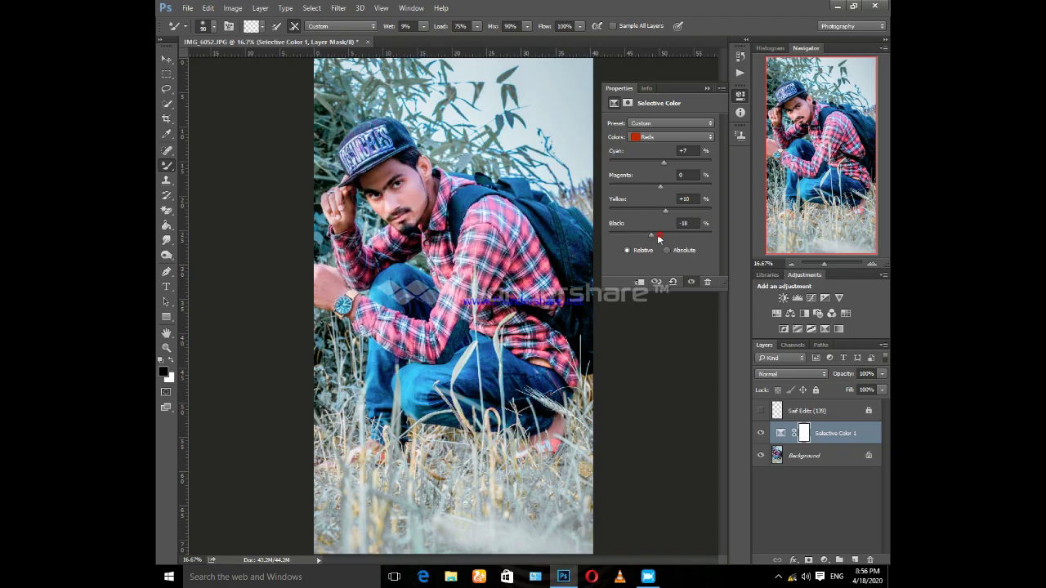
left_click_drag(659, 235, 653, 235)
- Set Cyans to Magenta +64 with slightly more black, select Yellows, and close Properties
left_click(656, 140)
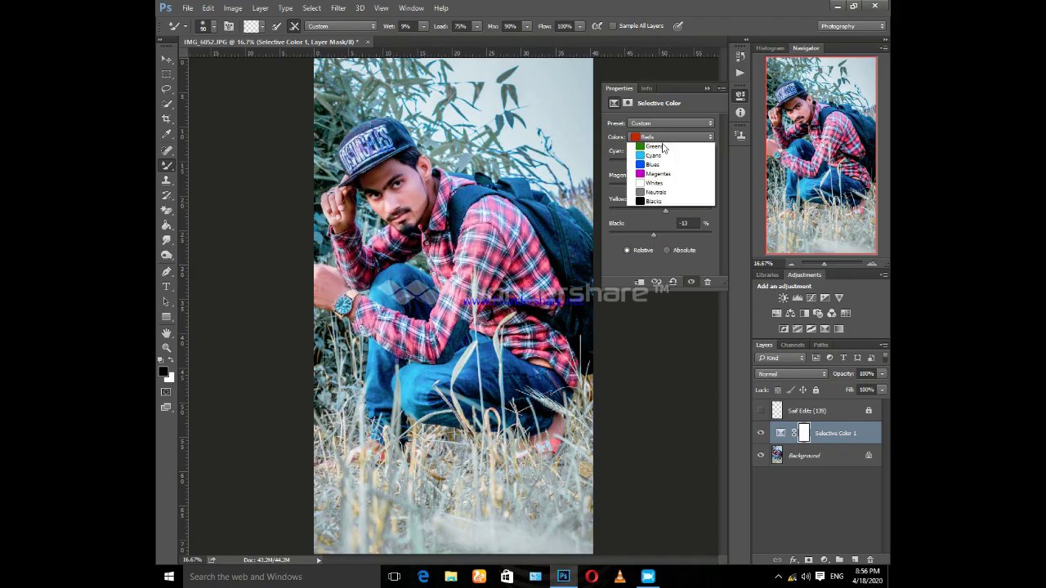
left_click(660, 175)
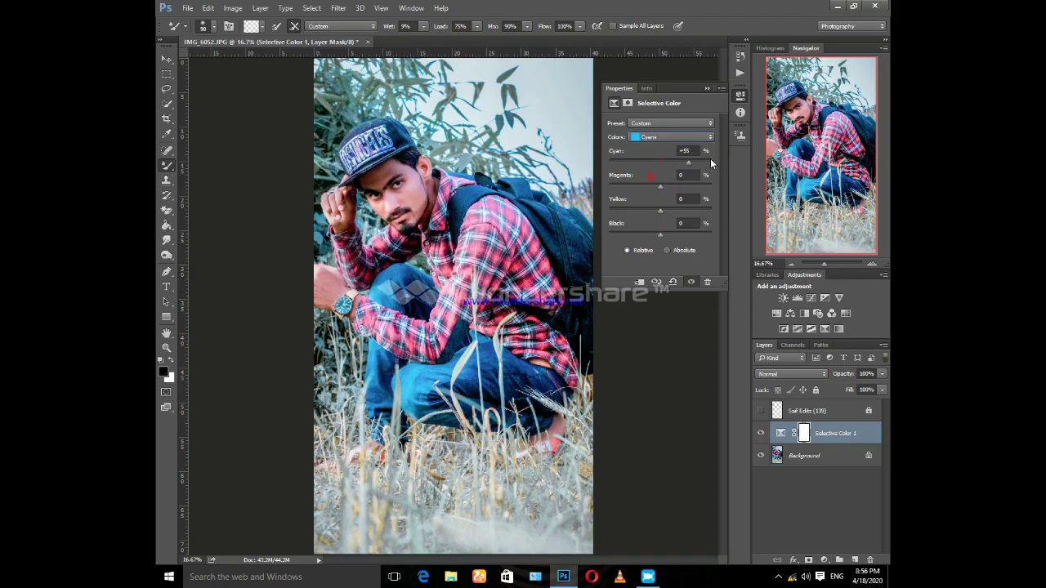
left_click_drag(660, 187, 702, 192)
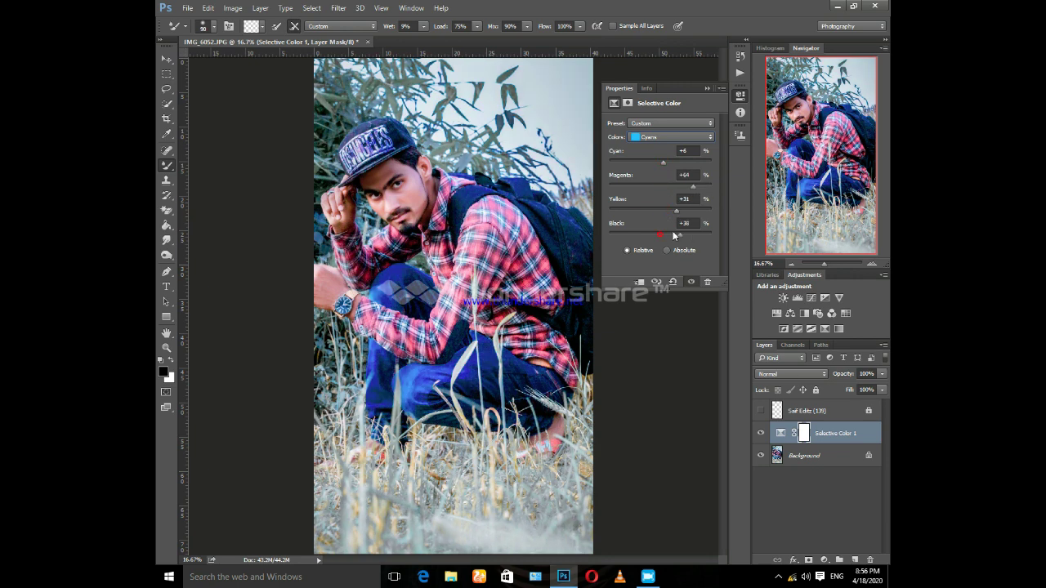
left_click_drag(660, 235, 663, 235)
left_click(670, 136)
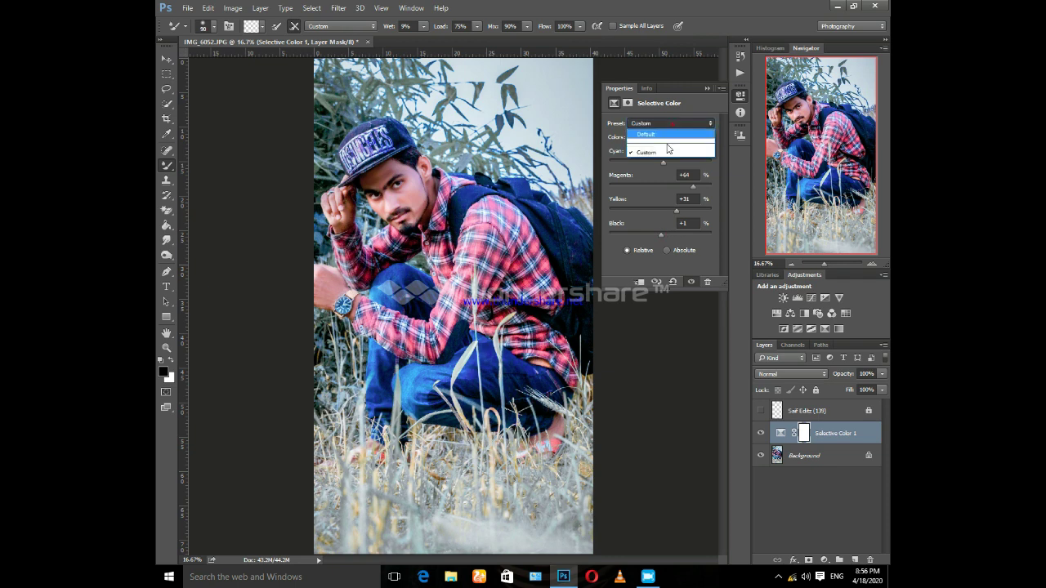
left_click(670, 137)
left_click(666, 137)
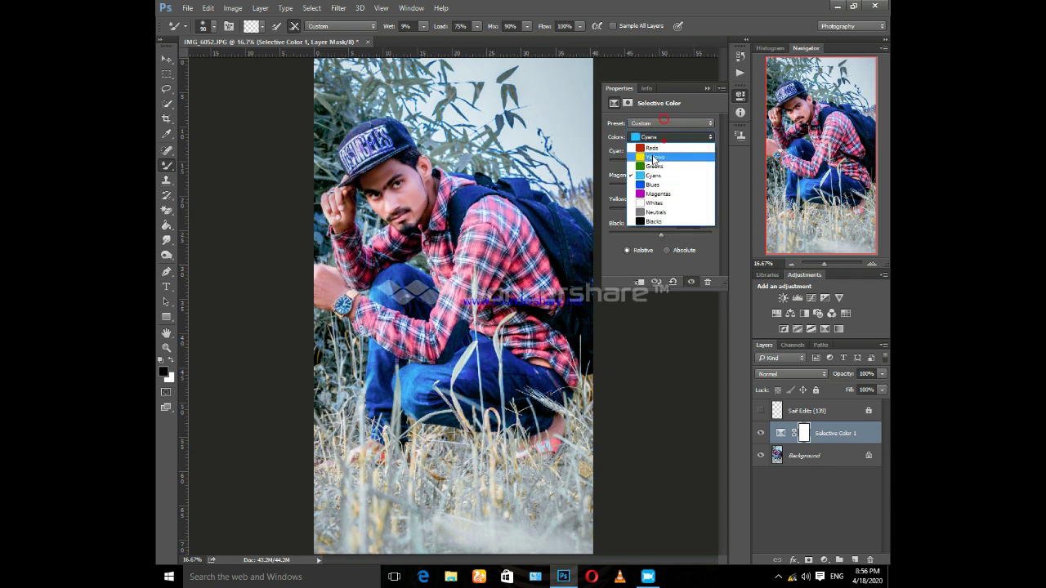
left_click(655, 157)
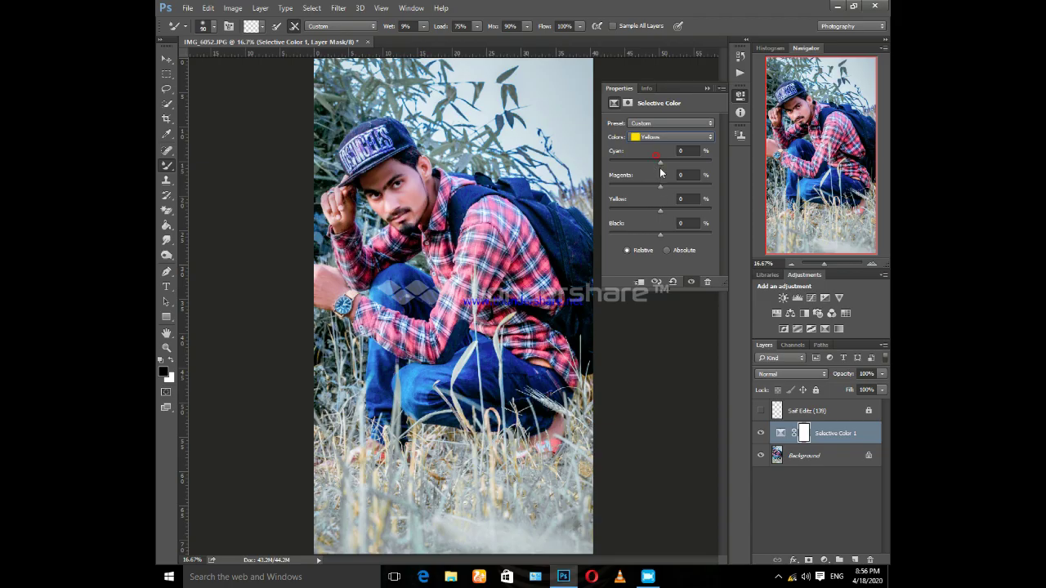
left_click(707, 88)
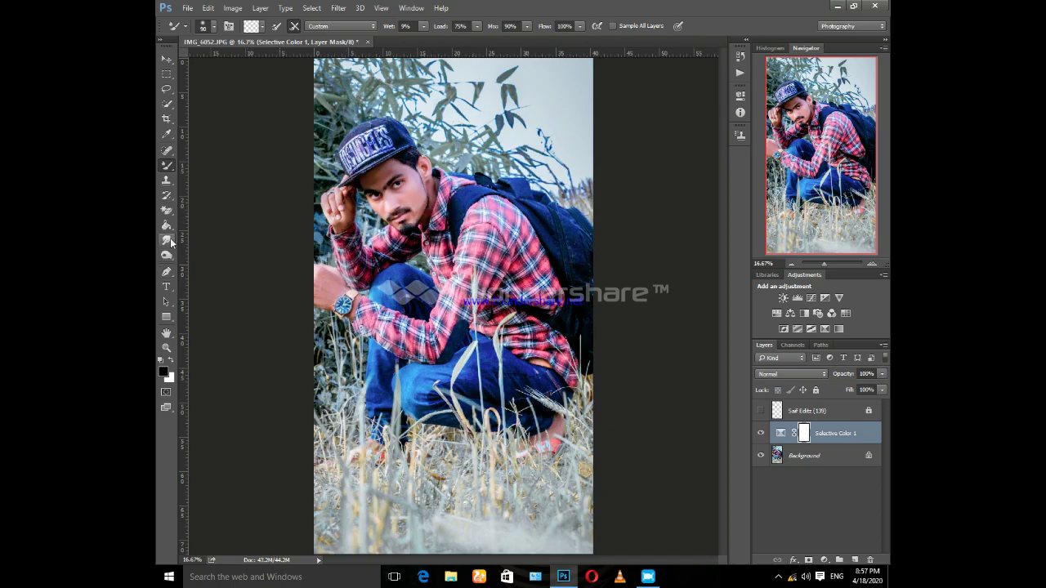
- Pick the Clone Stamp, zoom in on the man's head, and make the Background layer active
left_click(169, 183)
key("ctrl+plus")
key("ctrl+plus")
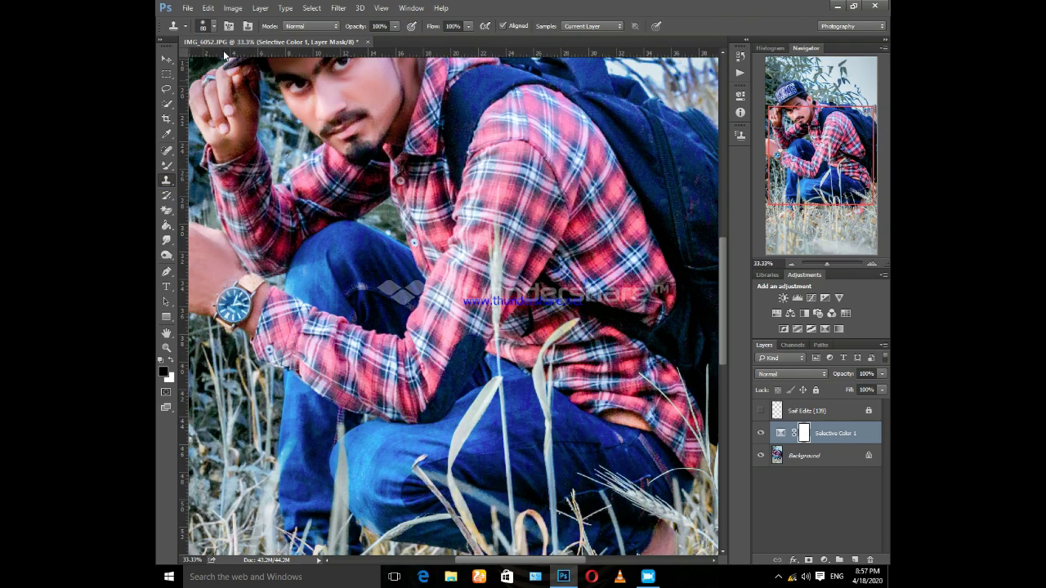
left_click_drag(723, 257, 725, 182)
key("ctrl+plus")
key("ctrl+plus")
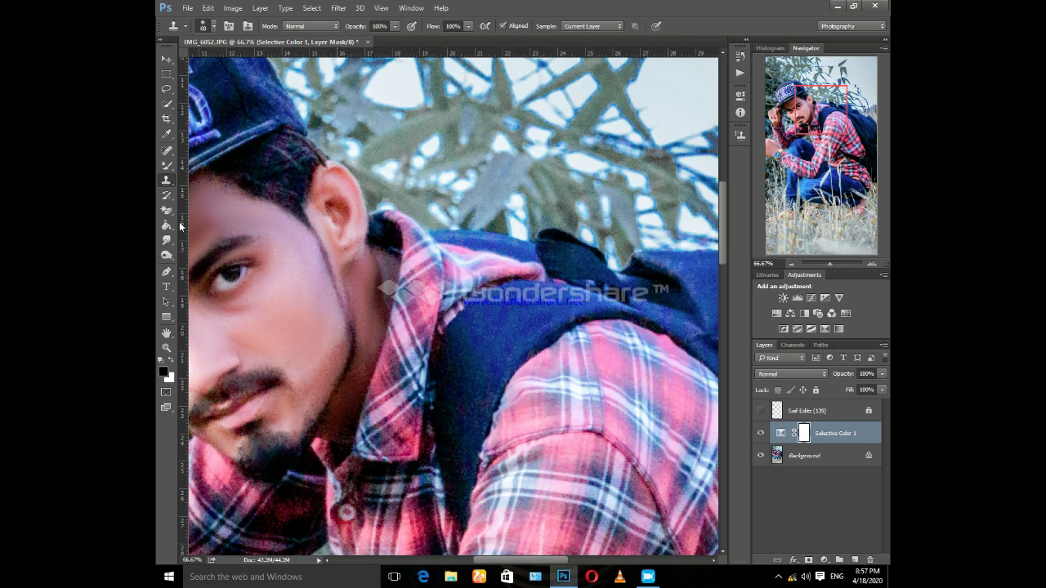
left_click(264, 450)
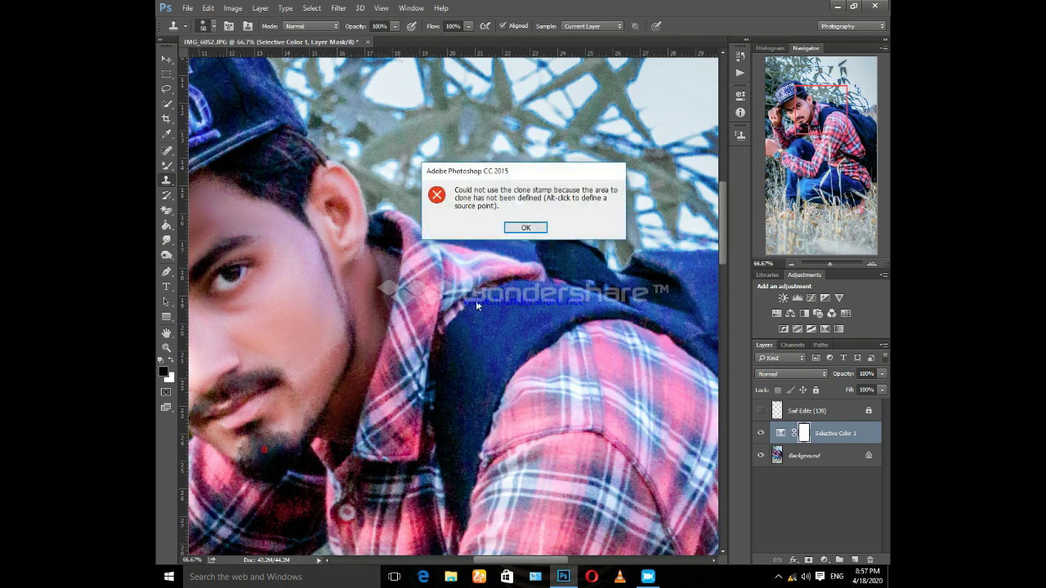
left_click(525, 228)
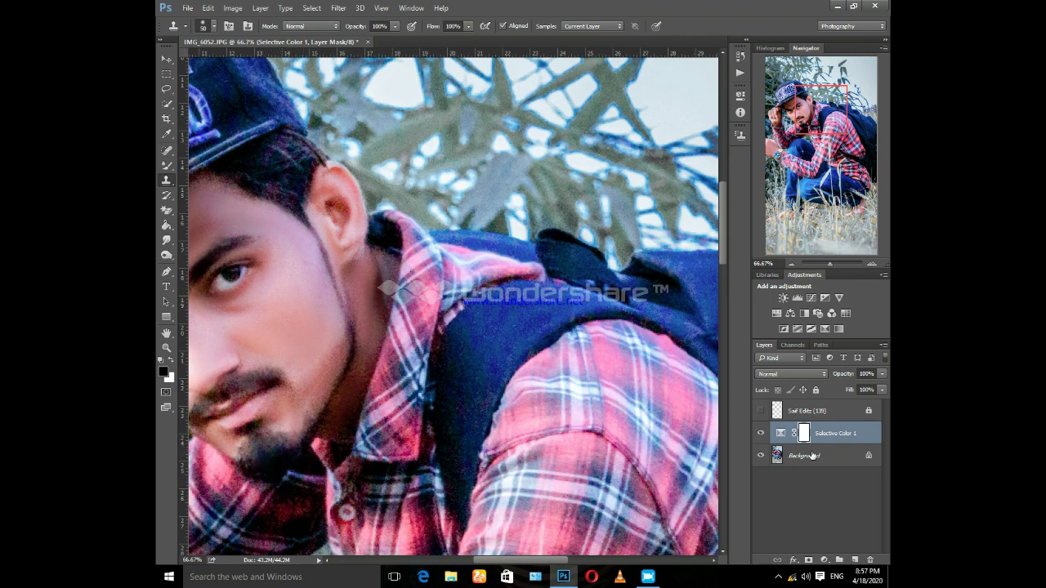
left_click(837, 449)
key("ctrl+z")
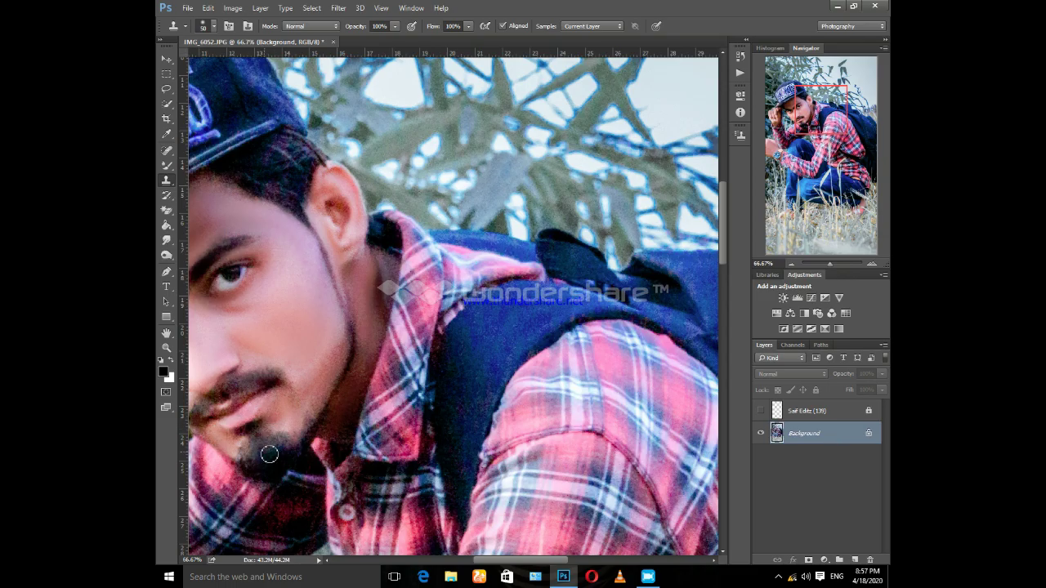
- Sample the beard as clone source and paint beard texture over the light jaw gap at brush size 150
left_click(295, 443)
left_click(269, 460)
key("bracketright")
key("bracketright")
key("bracketright")
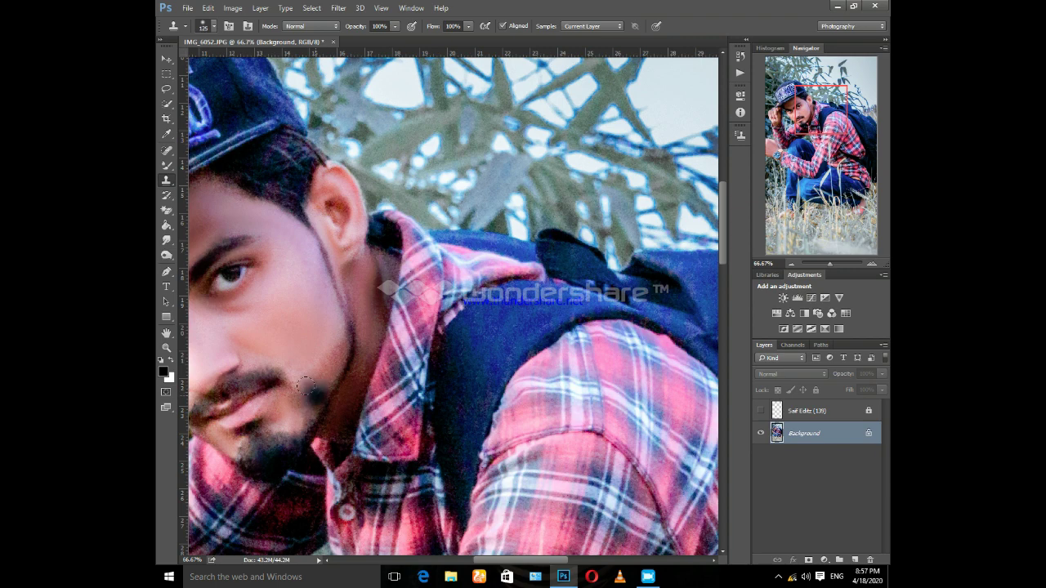
key("bracketright")
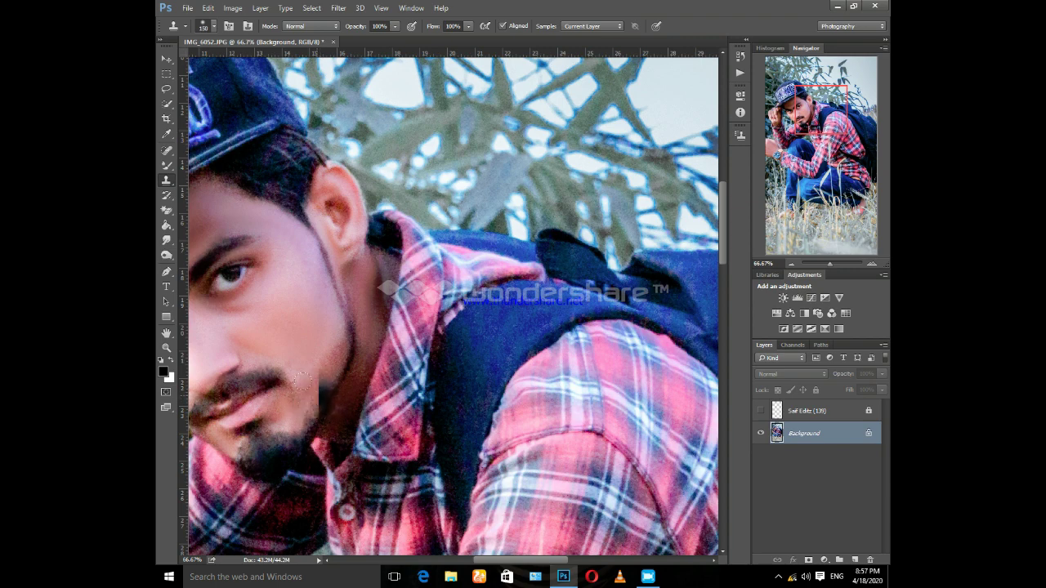
left_click(317, 396)
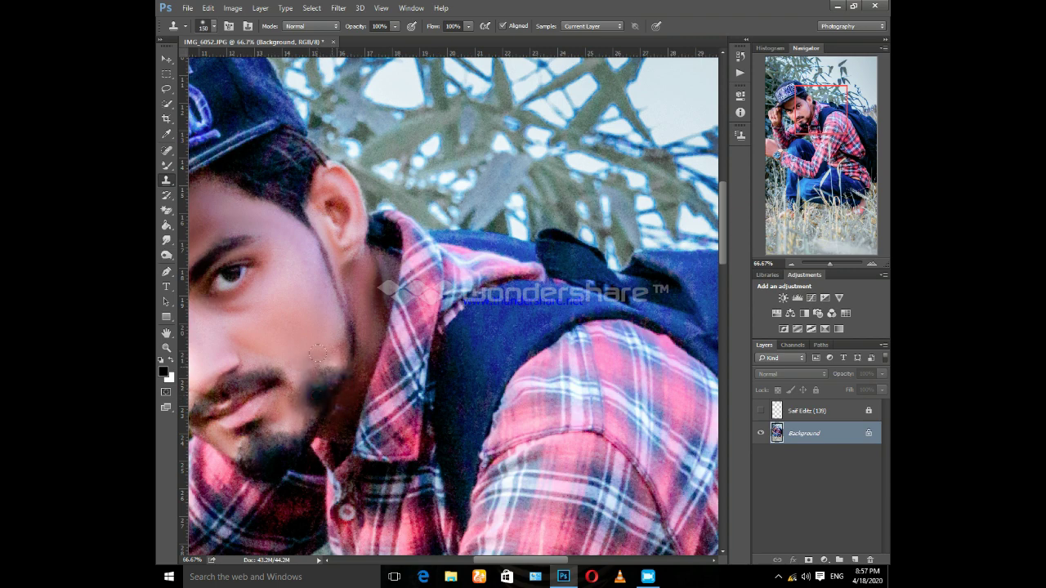
left_click(332, 367)
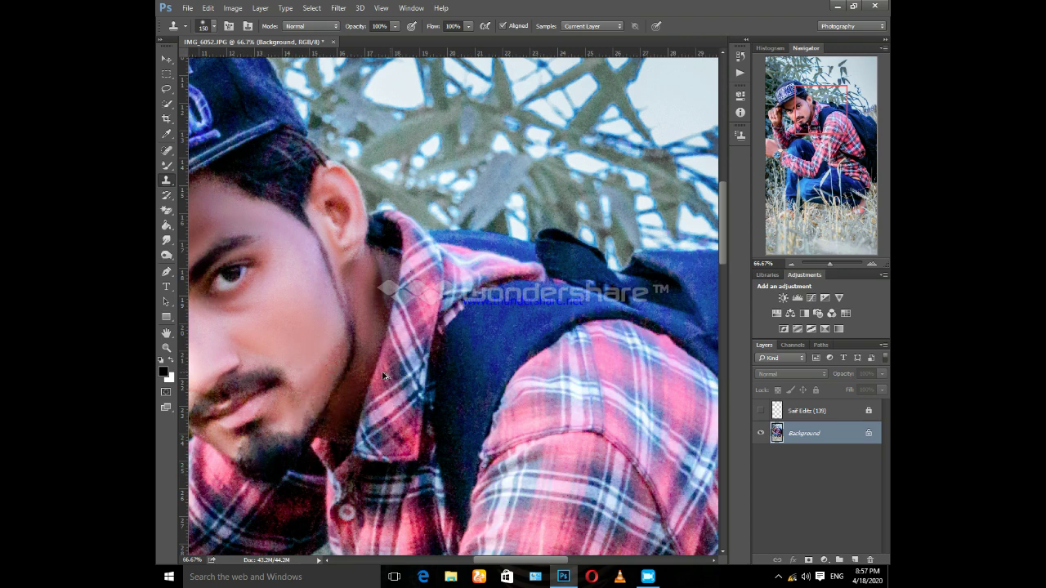
key("bracketleft")
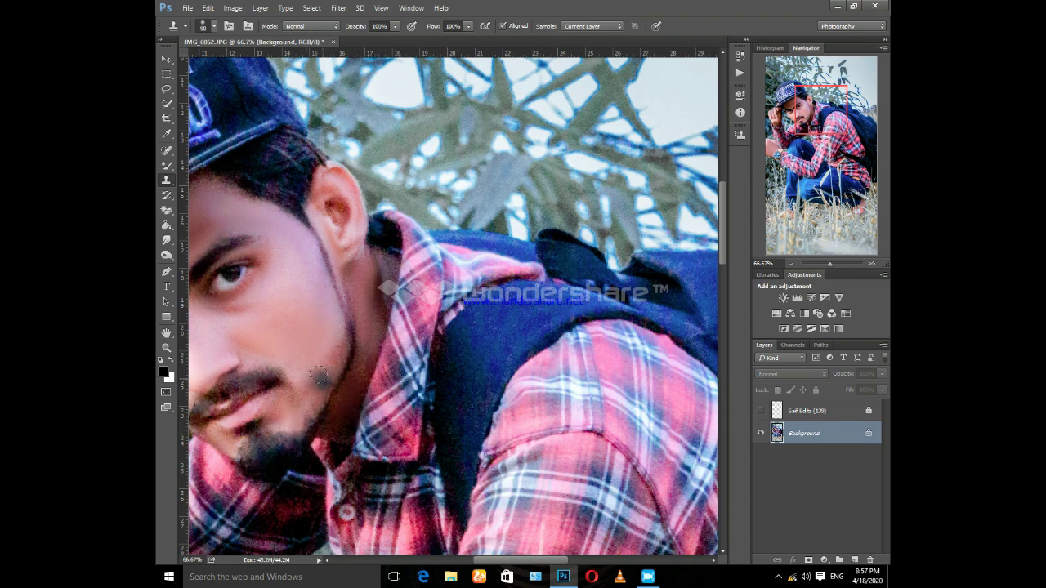
key("bracketleft")
key("bracketleft")
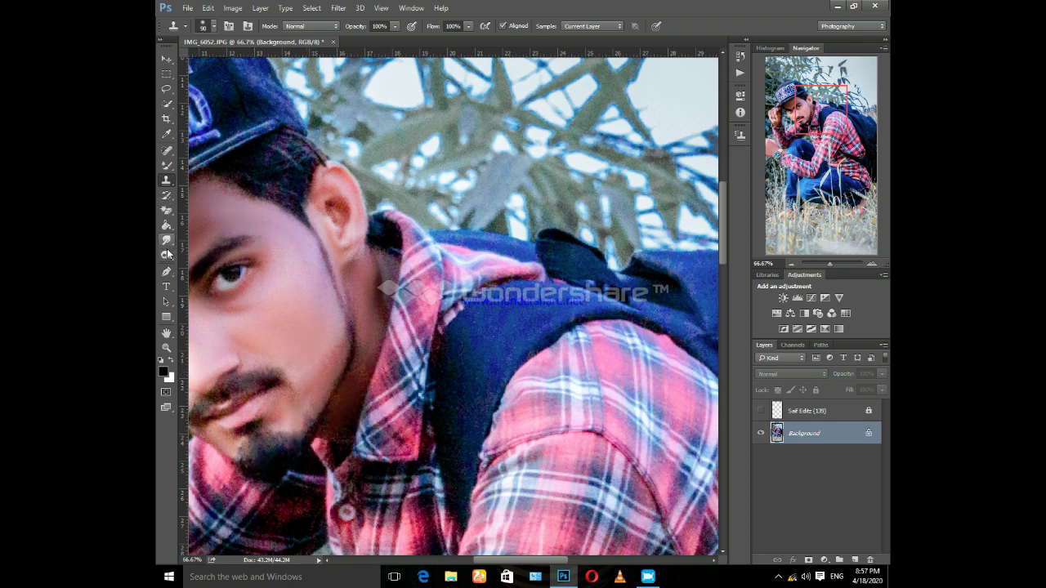
left_click(166, 255)
- Burn-darken the shadow along the jawline and neck with a size-50 brush
left_click(166, 255)
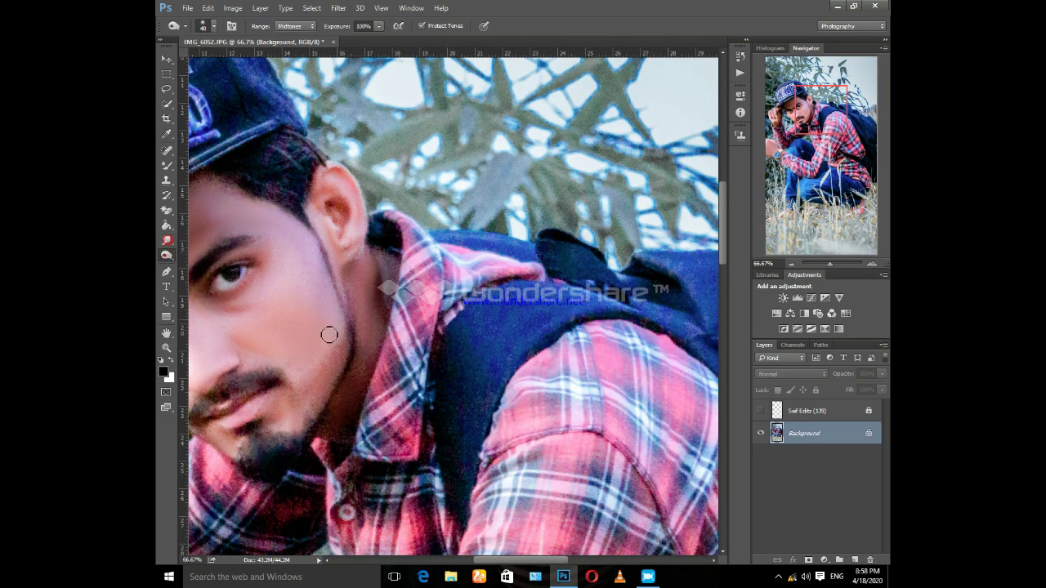
left_click_drag(341, 344, 317, 397)
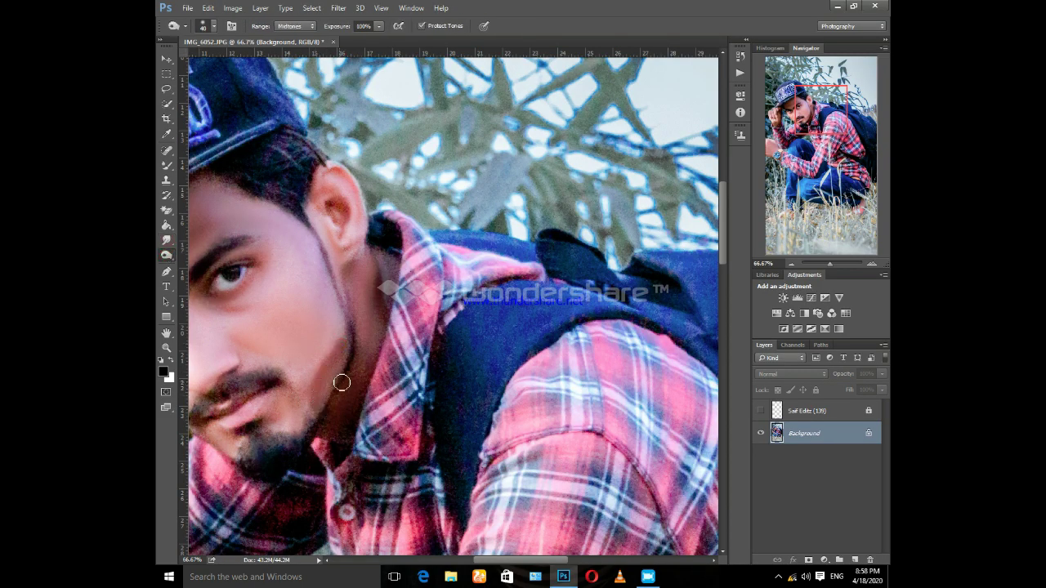
key("bracketright")
mouse_move(346, 318)
left_mouse_down()
mouse_move(309, 404)
mouse_move(327, 364)
left_mouse_up()
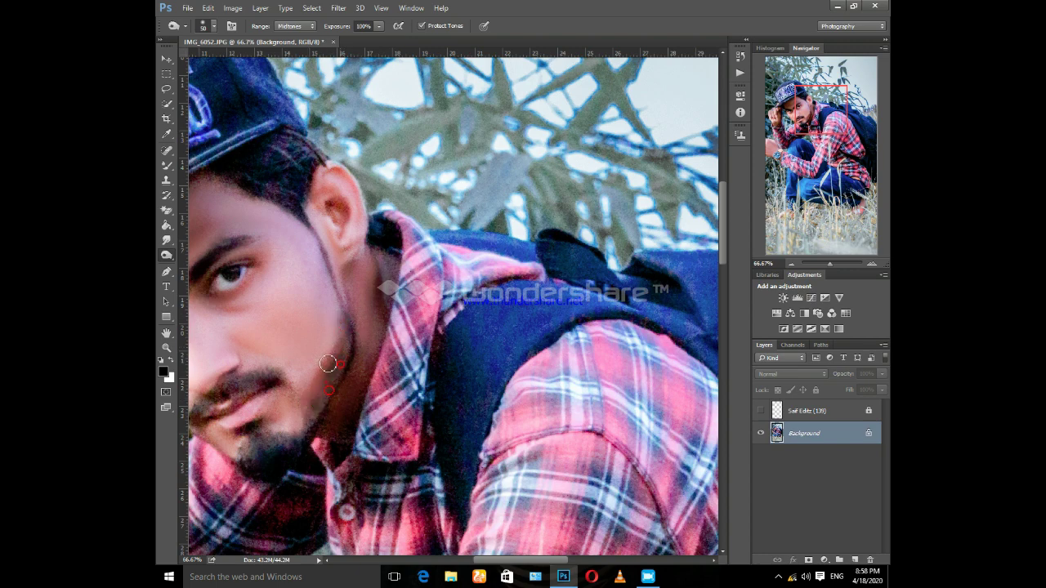
- Smudge the neck-collar edge with a soft round brush at 100% zoom
key("shift+r")
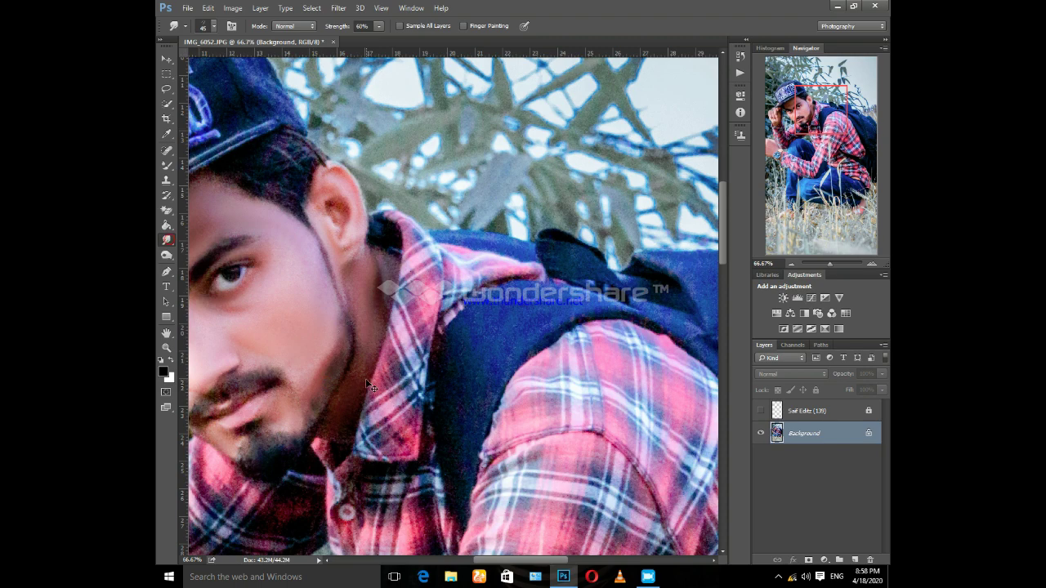
key("ctrl+plus")
right_click(474, 255)
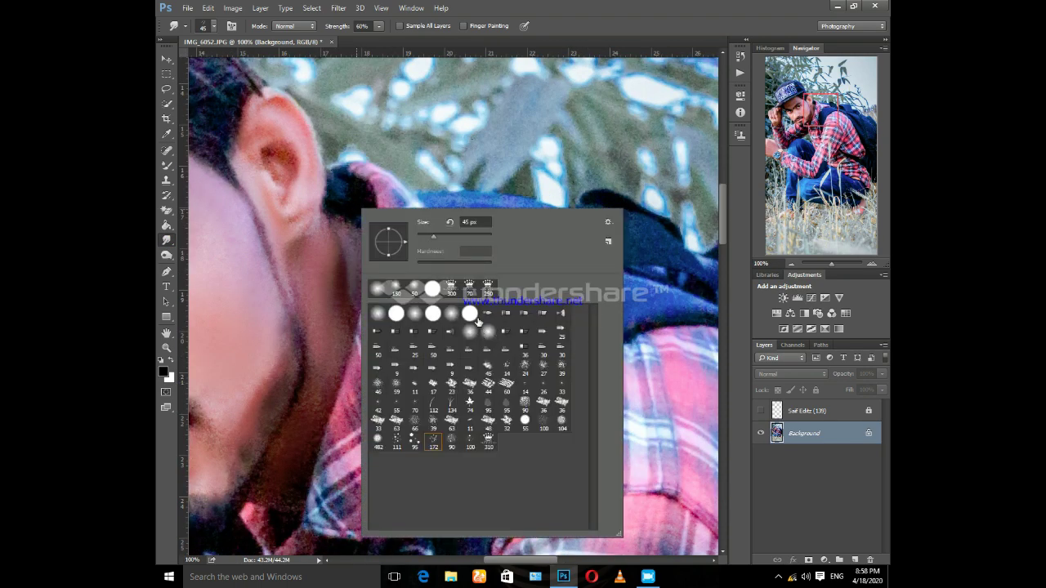
double_click(450, 313)
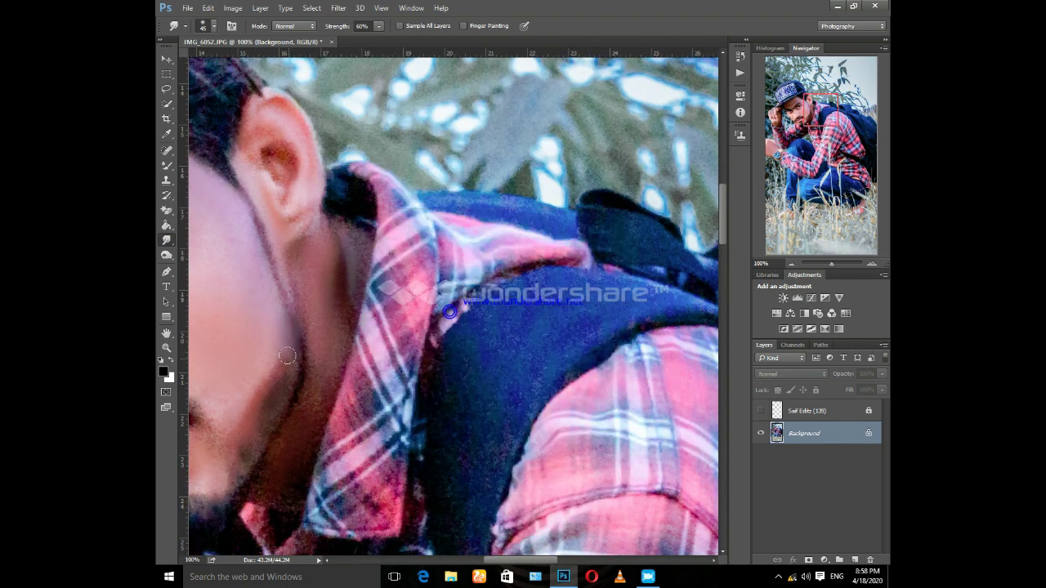
left_click(285, 326)
- Lower the smudge strength and blend the beard's lower edge with a size-50 brush, then zoom out
left_click(378, 26)
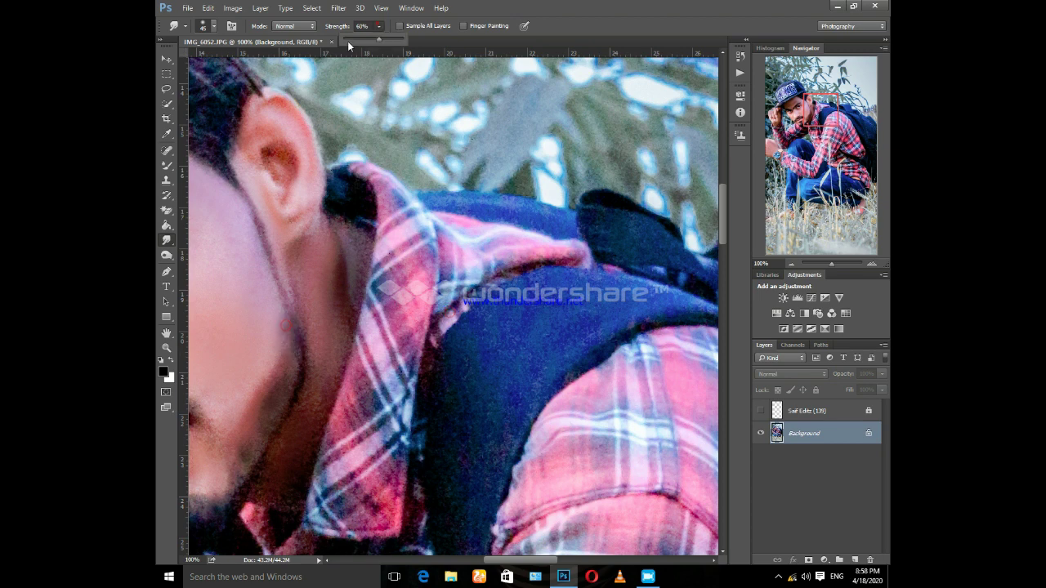
key("bracketright")
left_click_drag(532, 559, 502, 561)
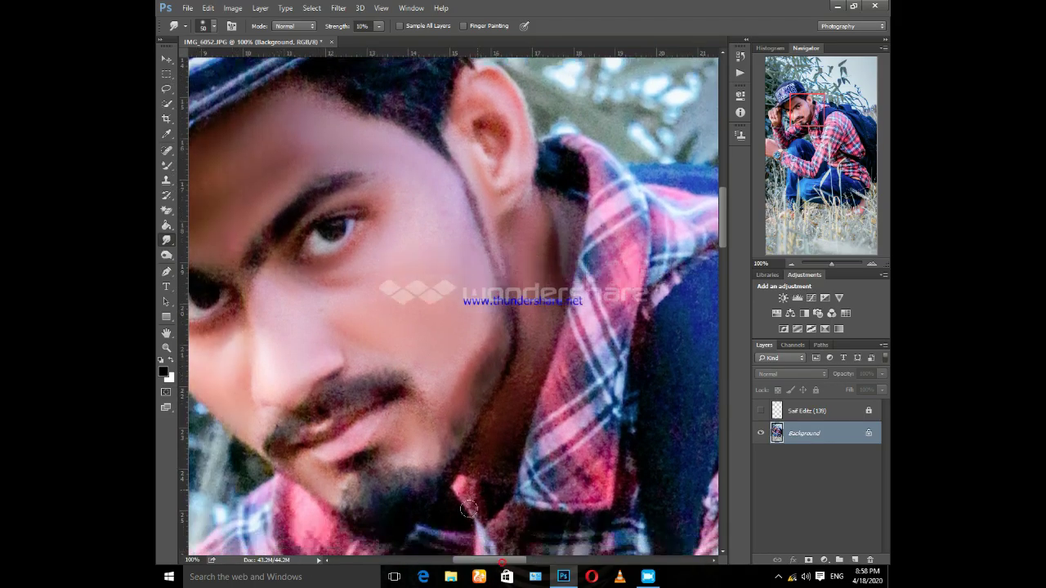
scroll(365, 444, "down", 3)
left_click(367, 446)
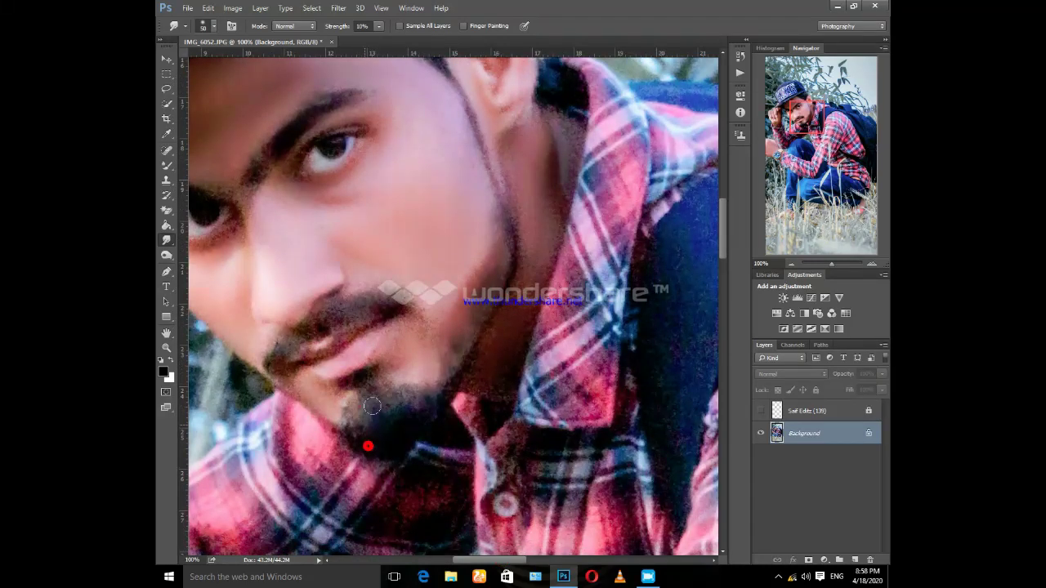
left_click_drag(382, 398, 439, 389)
key("ctrl+minus")
key("ctrl+minus")
key("ctrl+minus")
key("ctrl+minus")
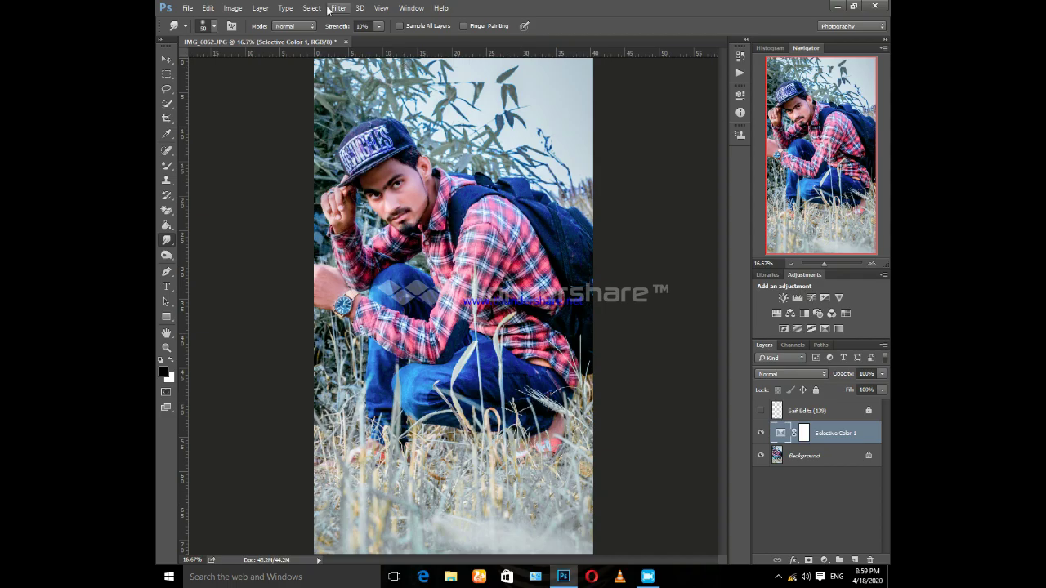
- Place Linked the eyes image from the D: backgrounds folder into the photo
left_click(187, 8)
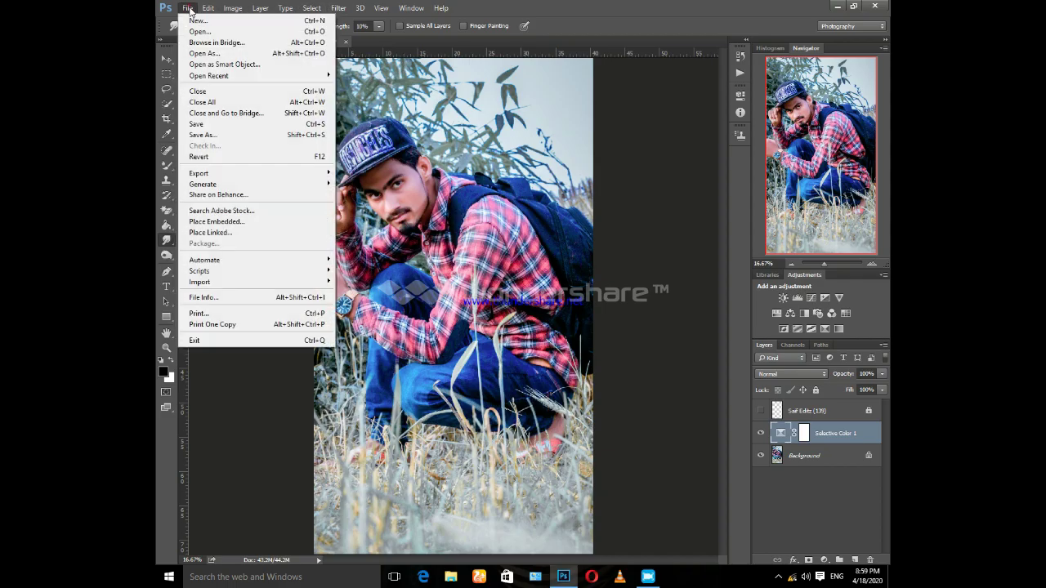
left_click(233, 234)
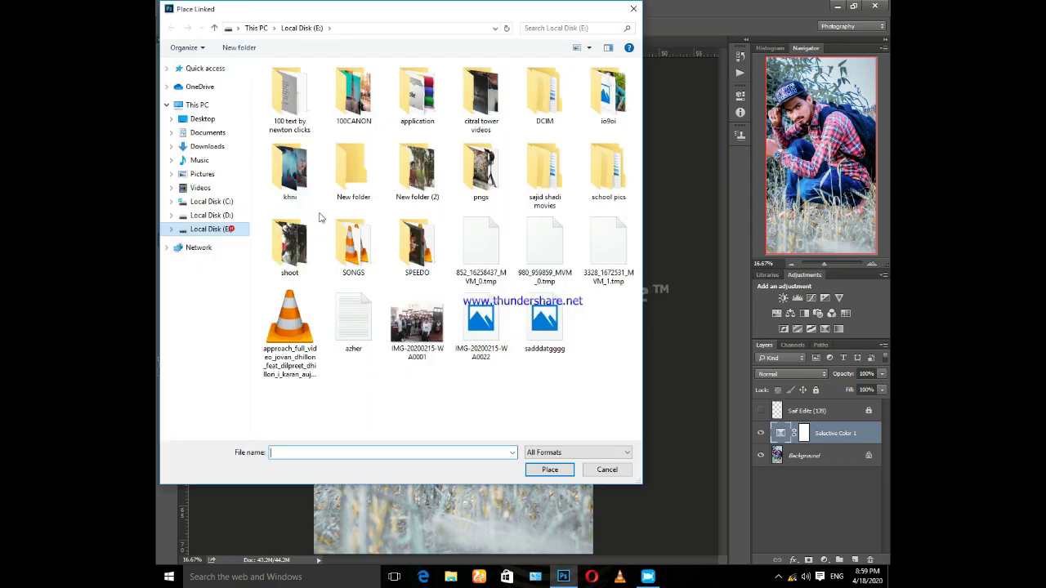
left_click(211, 339)
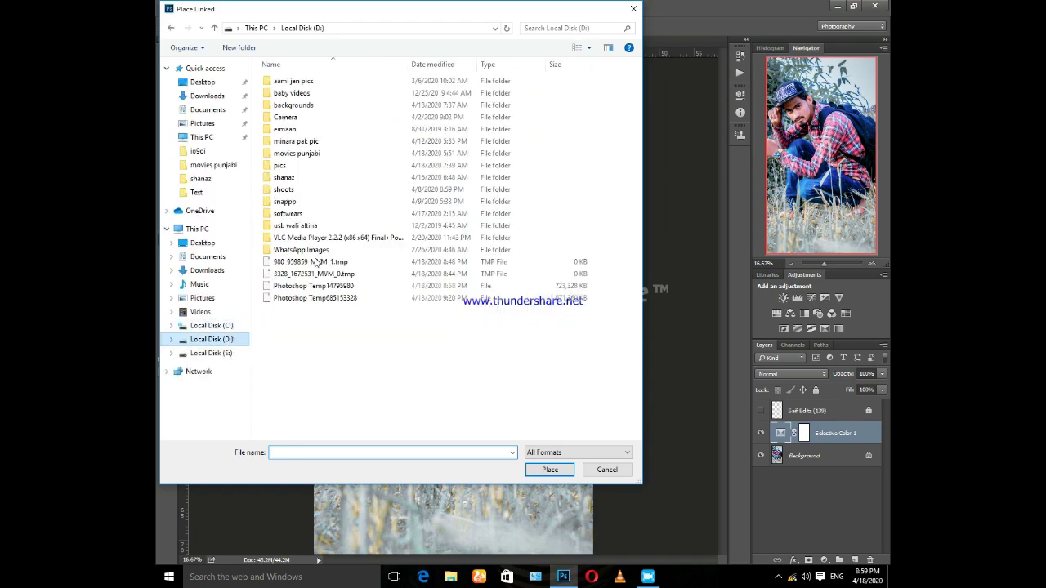
double_click(327, 109)
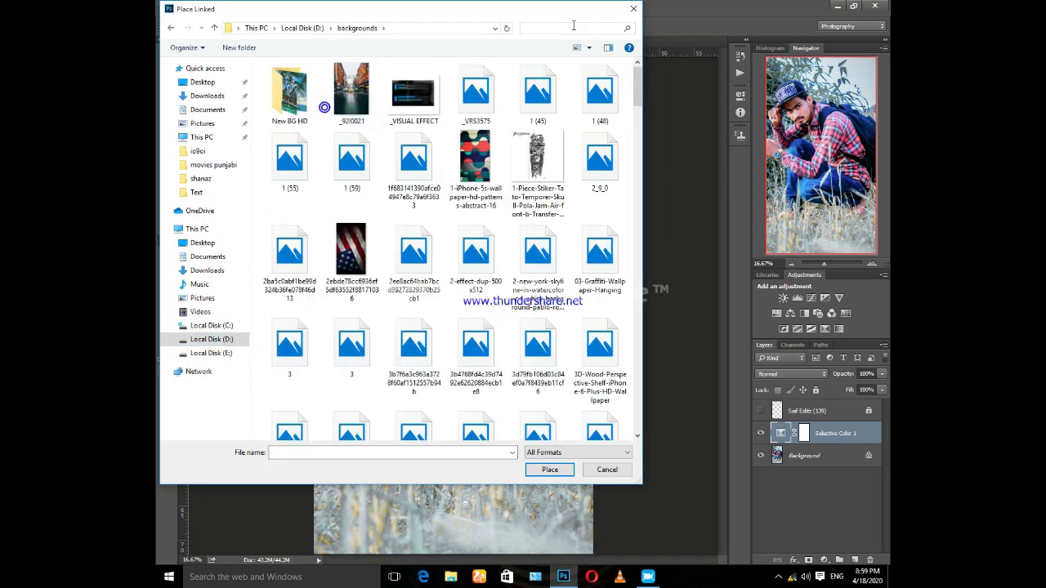
left_click(572, 28)
type("ey")
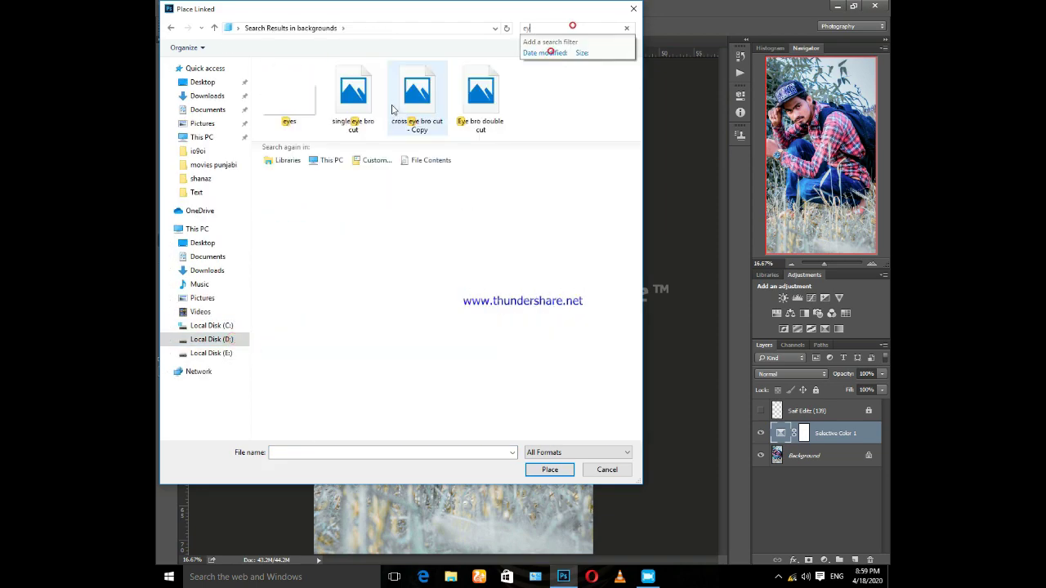
left_click(288, 98)
double_click(297, 98)
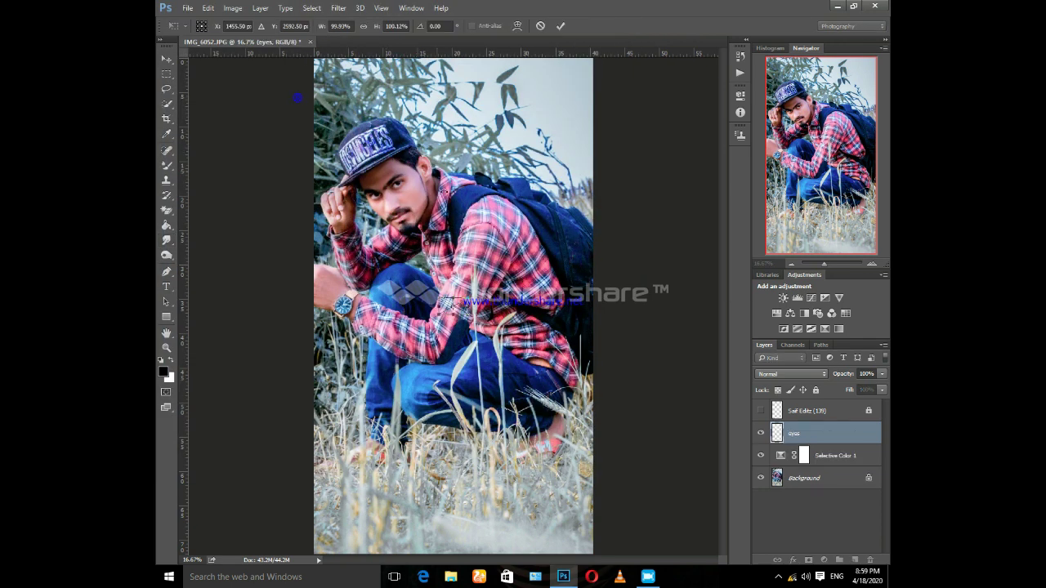
- Move the eyes image onto the man's eye and shrink it to fit
key("ctrl+plus")
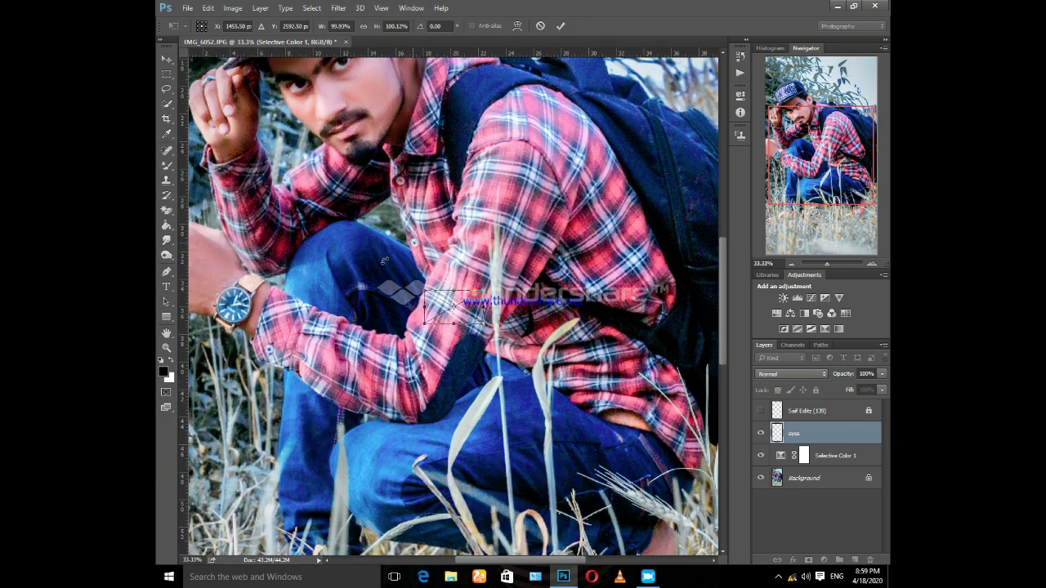
left_click_drag(455, 282, 361, 65)
key("ctrl+plus")
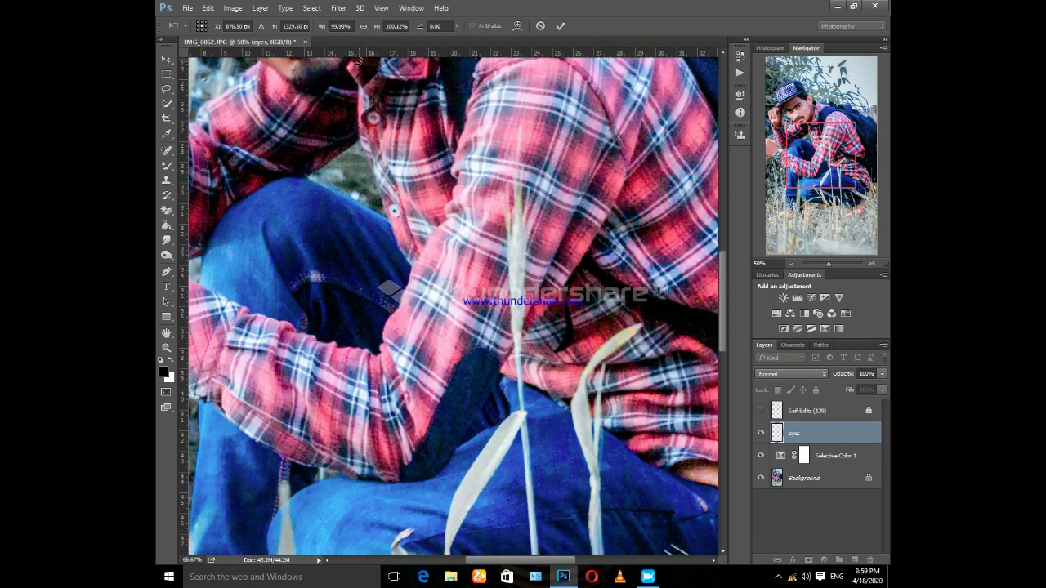
key("ctrl+plus")
left_click(721, 239)
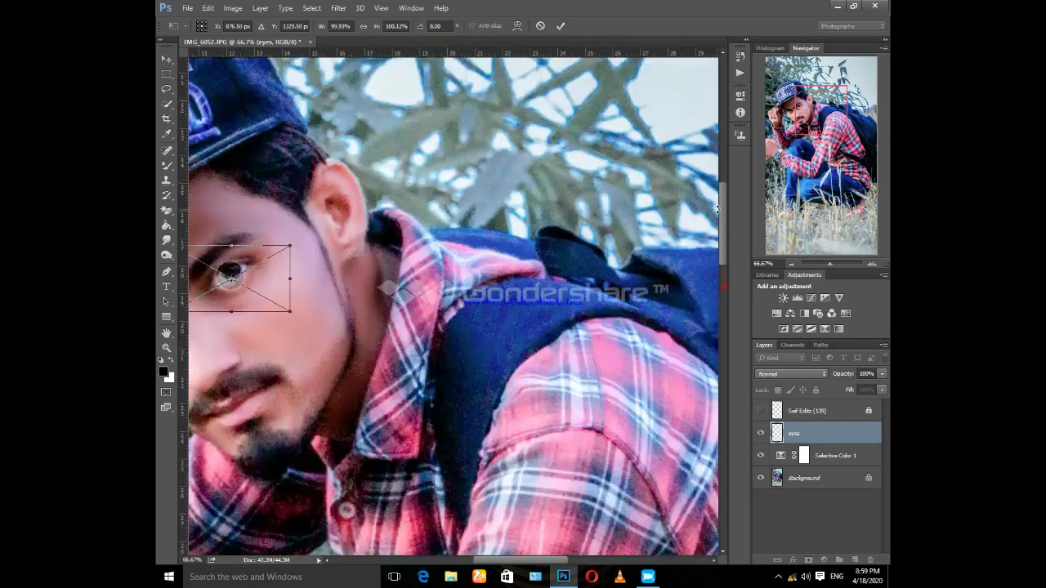
left_click_drag(539, 561, 502, 560)
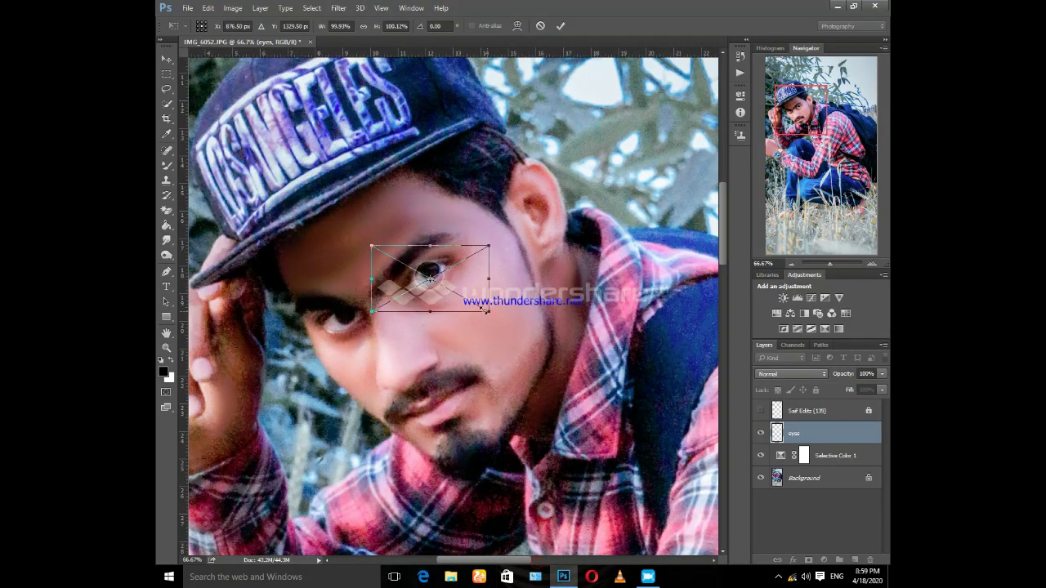
mouse_move(487, 311)
left_mouse_down()
mouse_move(409, 266)
mouse_move(415, 275)
left_mouse_up()
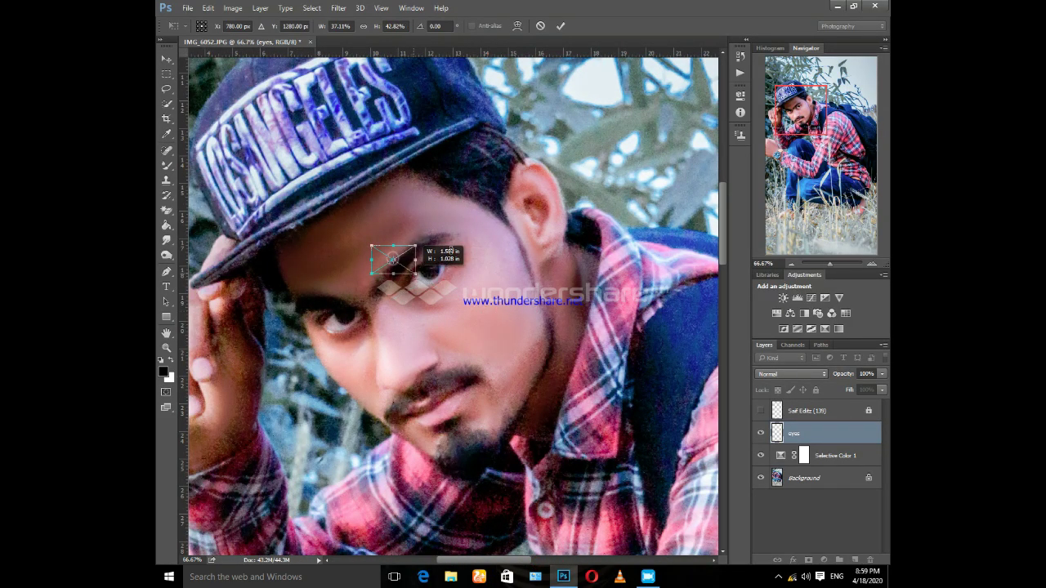
left_click(560, 25)
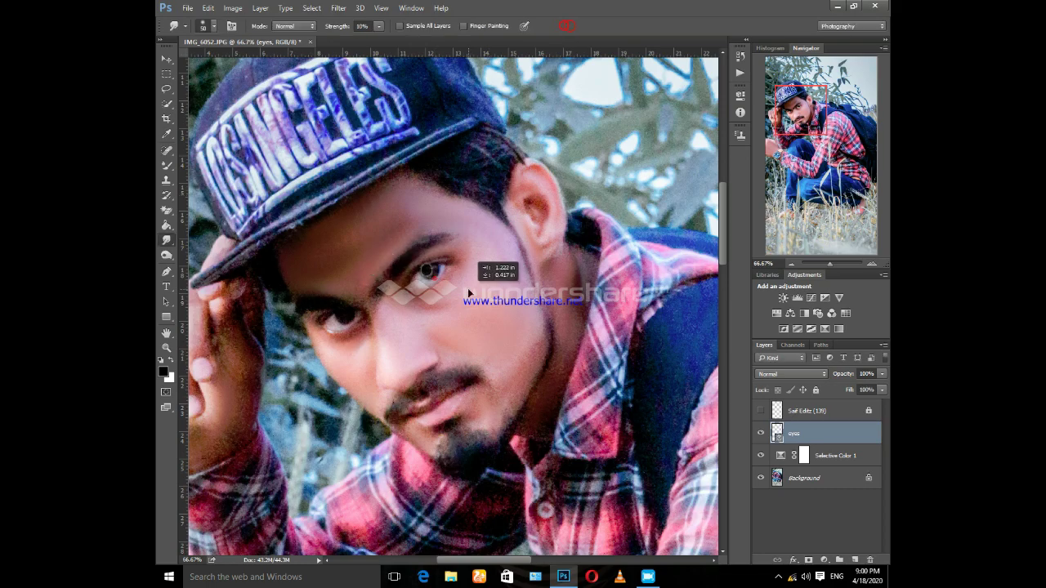
- Duplicate the eye image onto the other eye and fine-tune both layers' sizes
left_click_drag(468, 289, 472, 293)
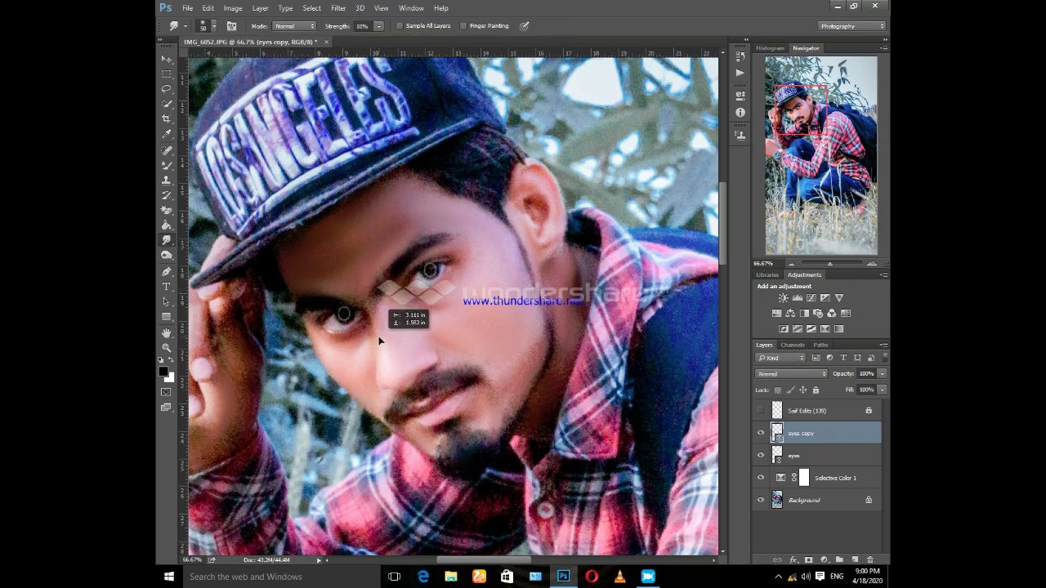
key("ctrl+t")
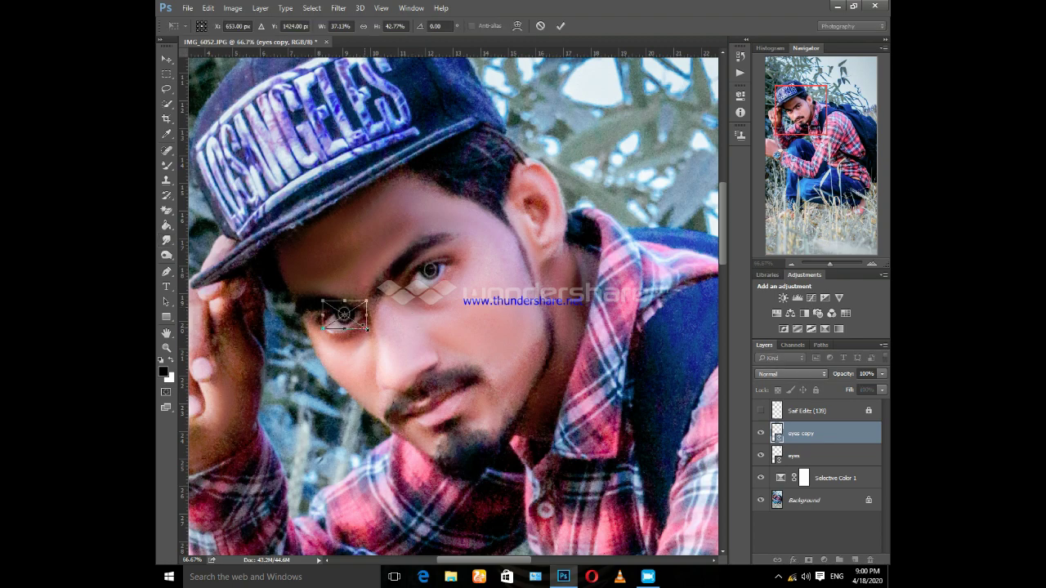
left_click_drag(367, 328, 368, 326)
left_click(563, 26)
left_click(801, 418)
left_click(790, 454)
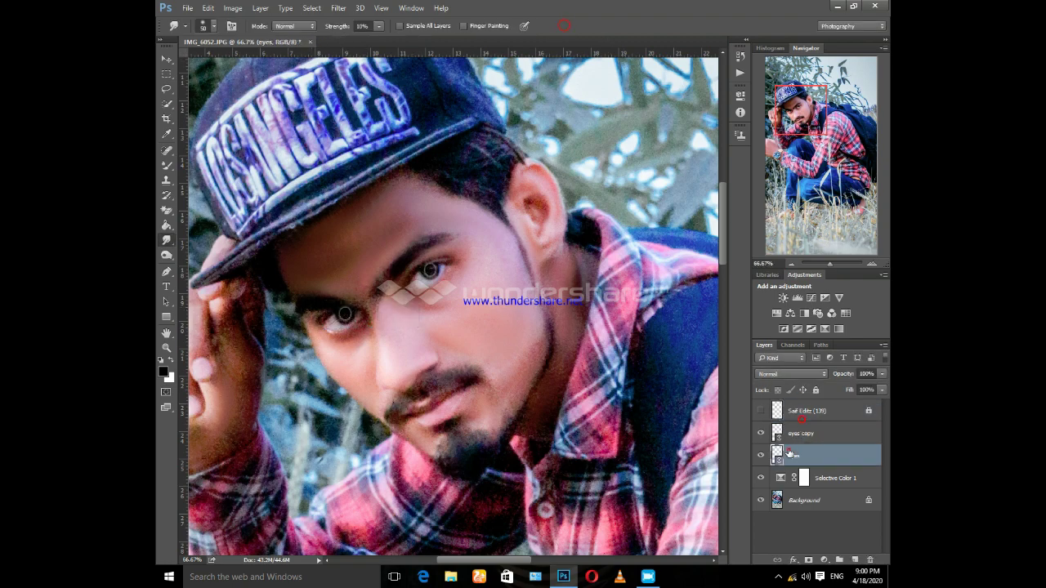
key("ctrl+t")
left_click_drag(455, 286, 448, 274)
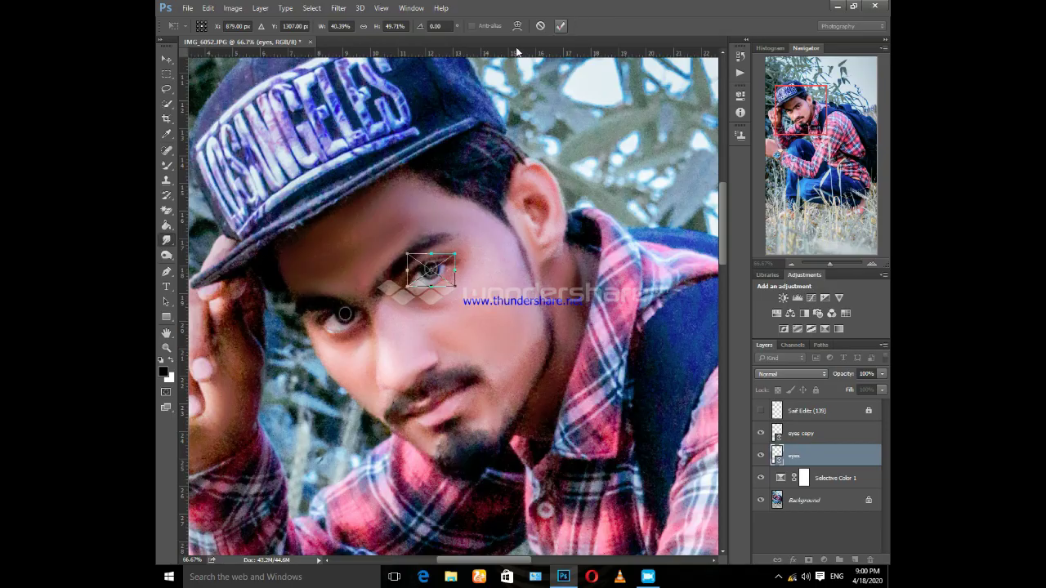
left_click(560, 25)
- Pick the Eraser and rasterize the eyes layer
left_click(167, 210)
left_click(215, 208)
left_click(390, 226)
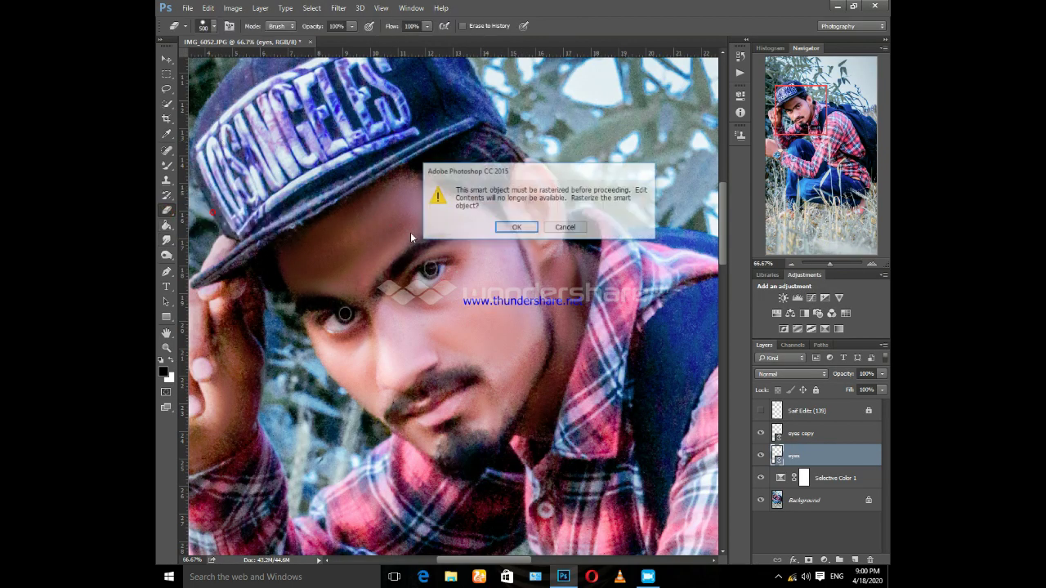
left_click(500, 226)
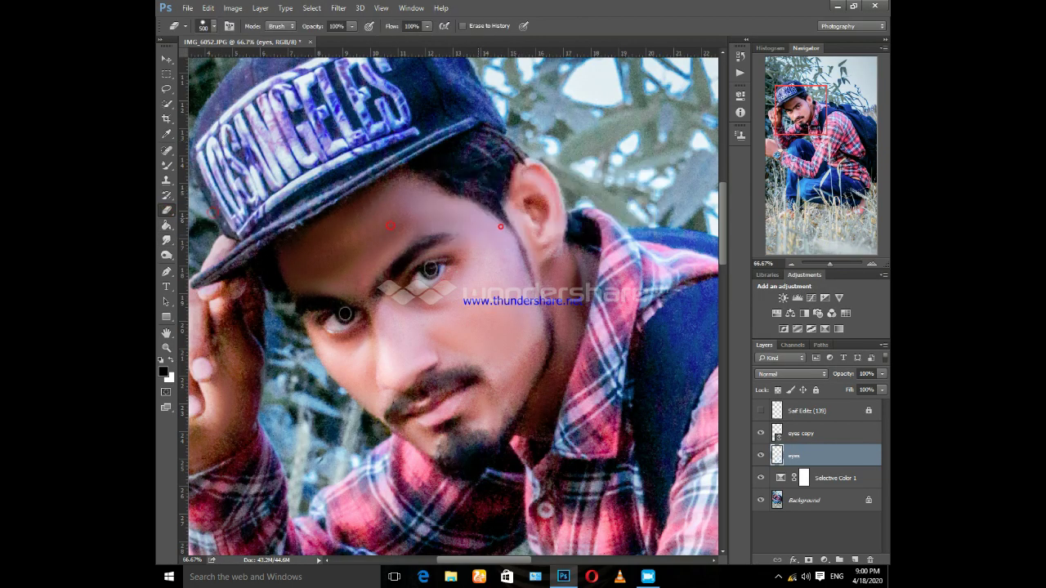
right_click(461, 122)
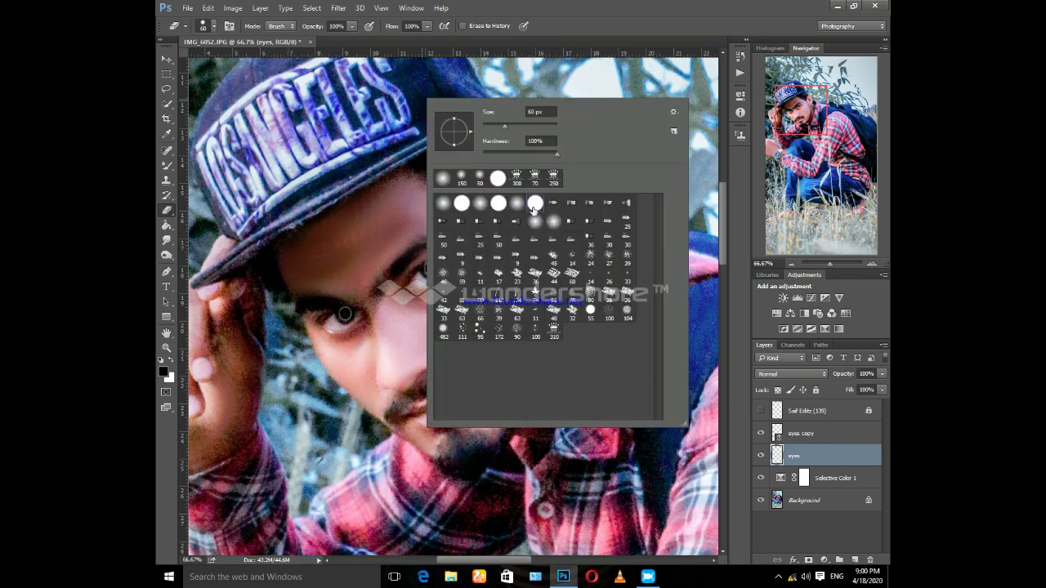
key("Escape")
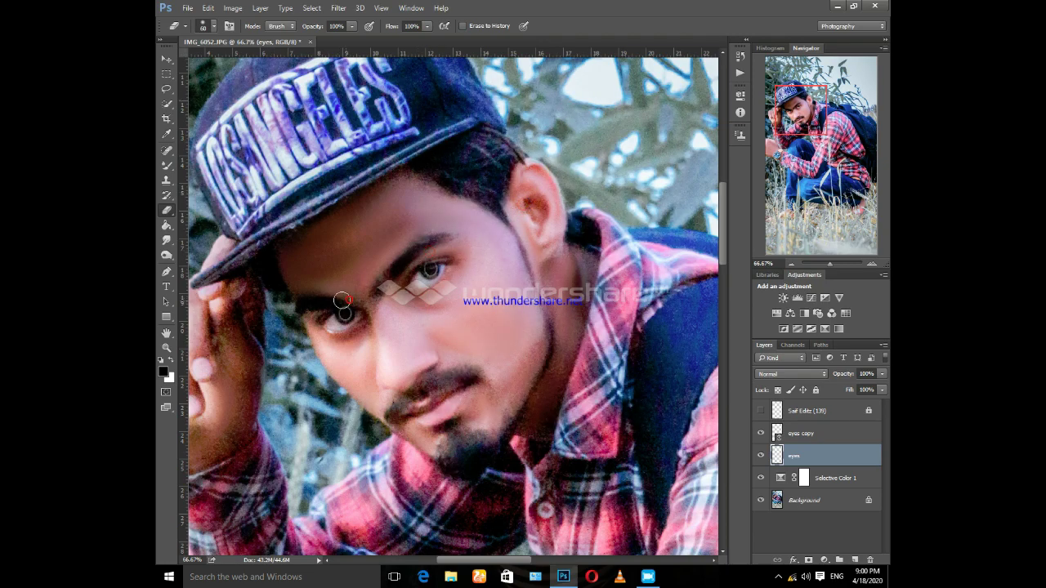
- Rasterize eyes copy, erase its hard edge along the eyebrow, and delete the eyes layer
left_click(803, 434)
left_click(356, 296)
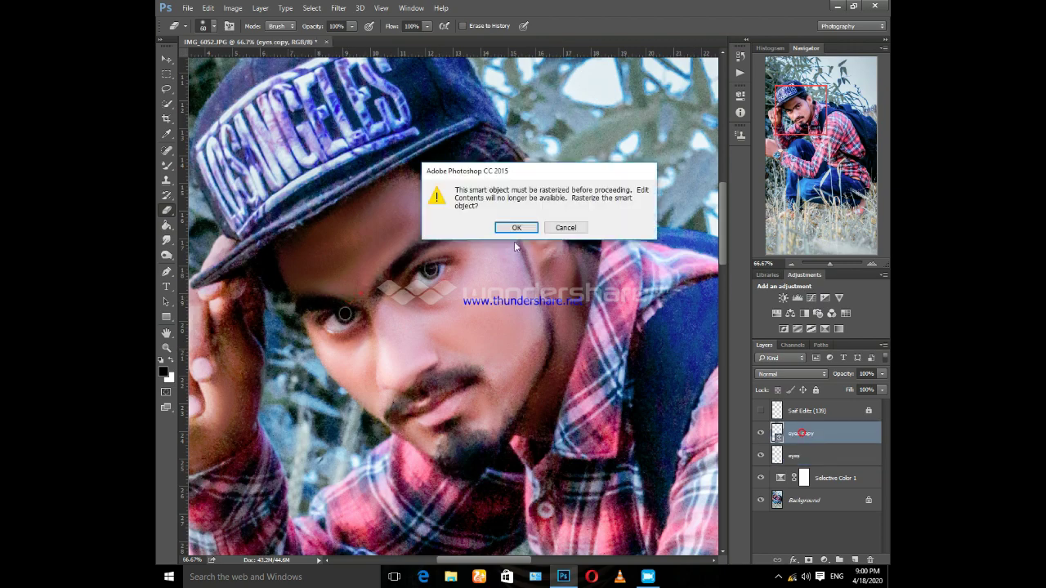
left_click(513, 225)
left_click_drag(348, 295, 364, 304)
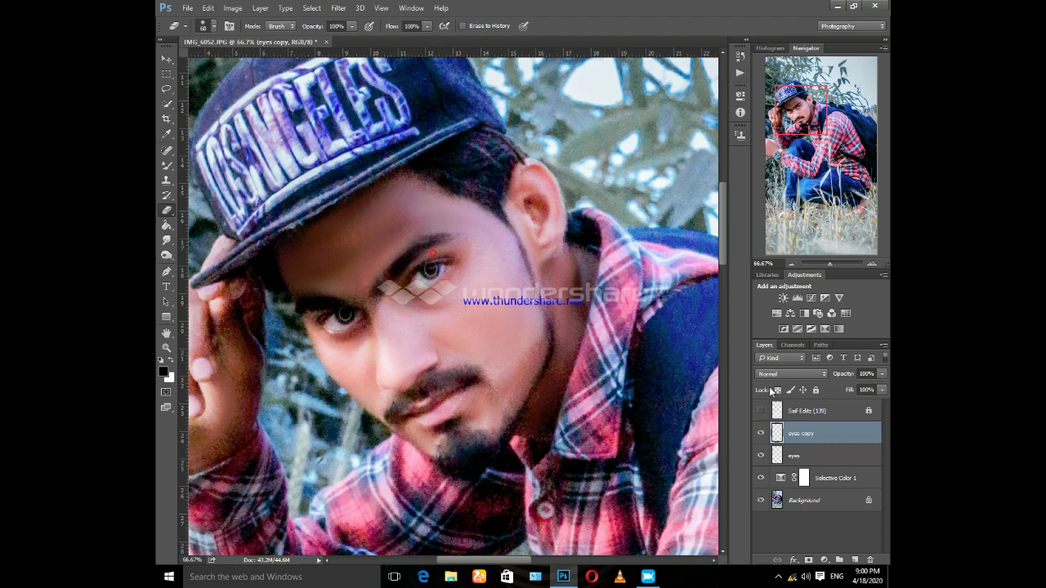
left_click_drag(794, 456, 794, 437)
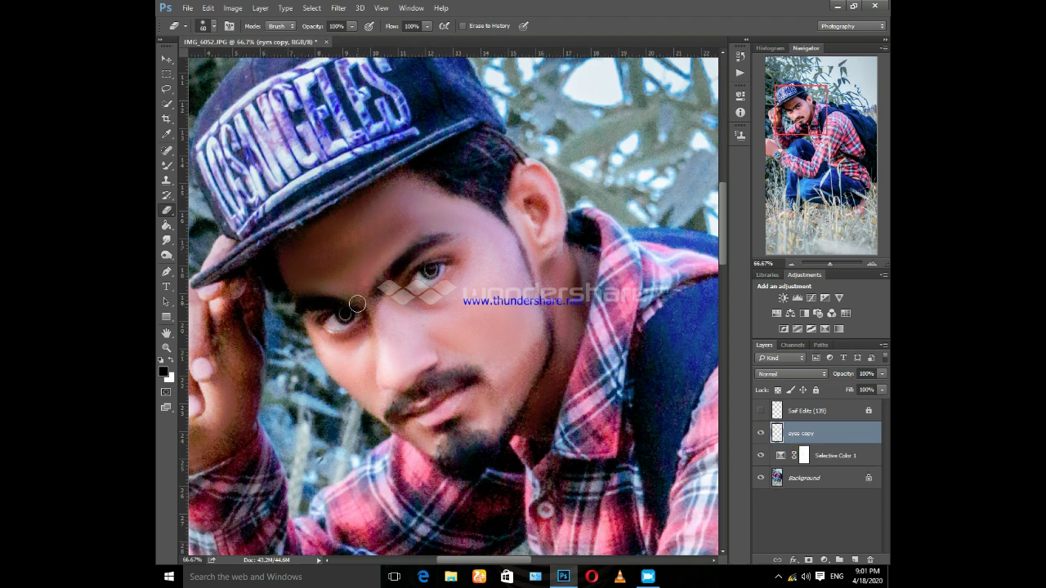
- Zoom out and apply the GREYCstoration filter at strength 111, waiting for noise removal to finish
scroll(562, 244, "down", 1)
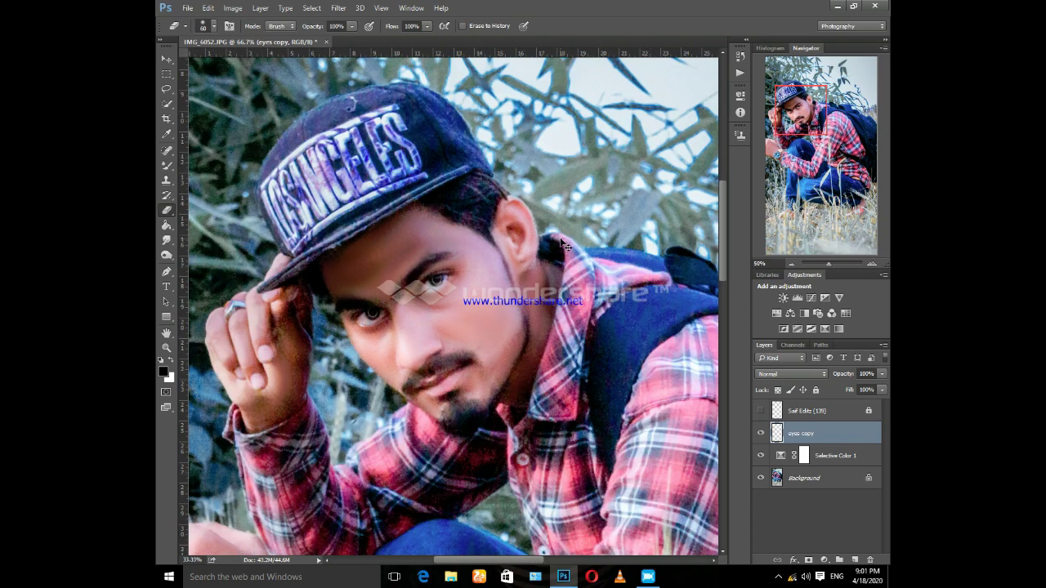
scroll(562, 244, "down", 1)
scroll(562, 243, "down", 1)
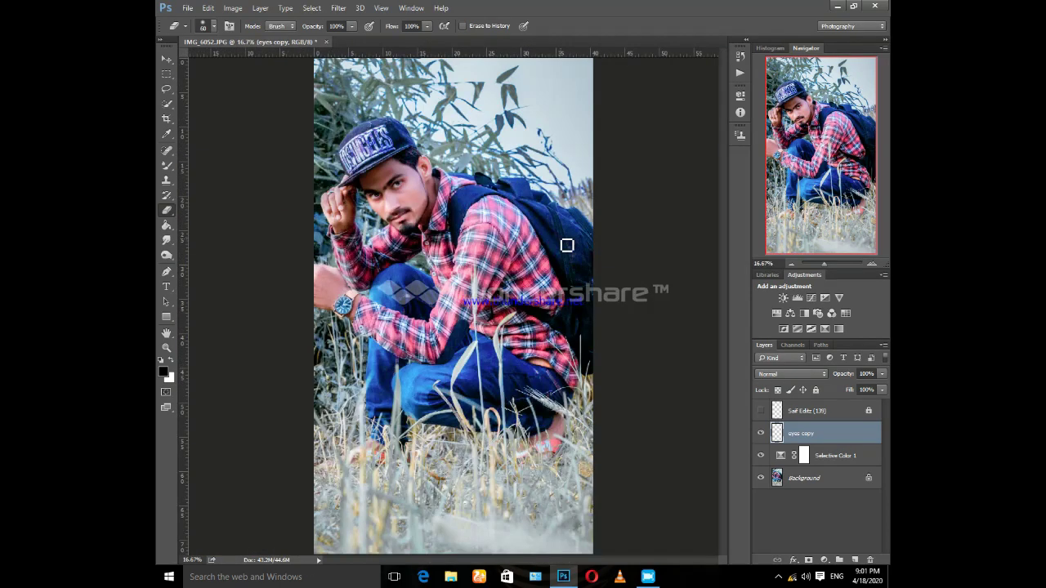
left_click(338, 7)
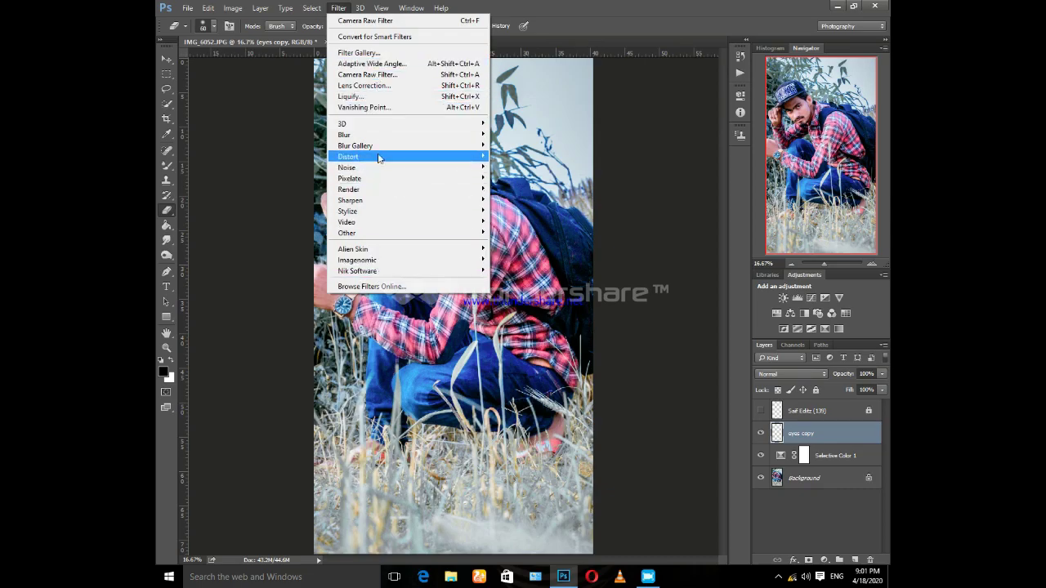
mouse_move(347, 167)
left_click(524, 199)
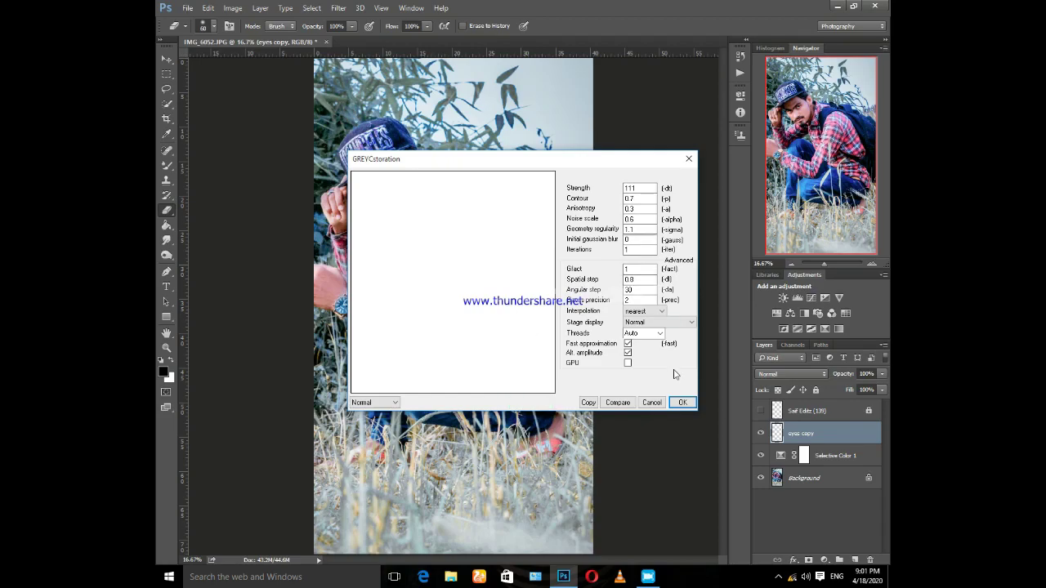
left_click(683, 402)
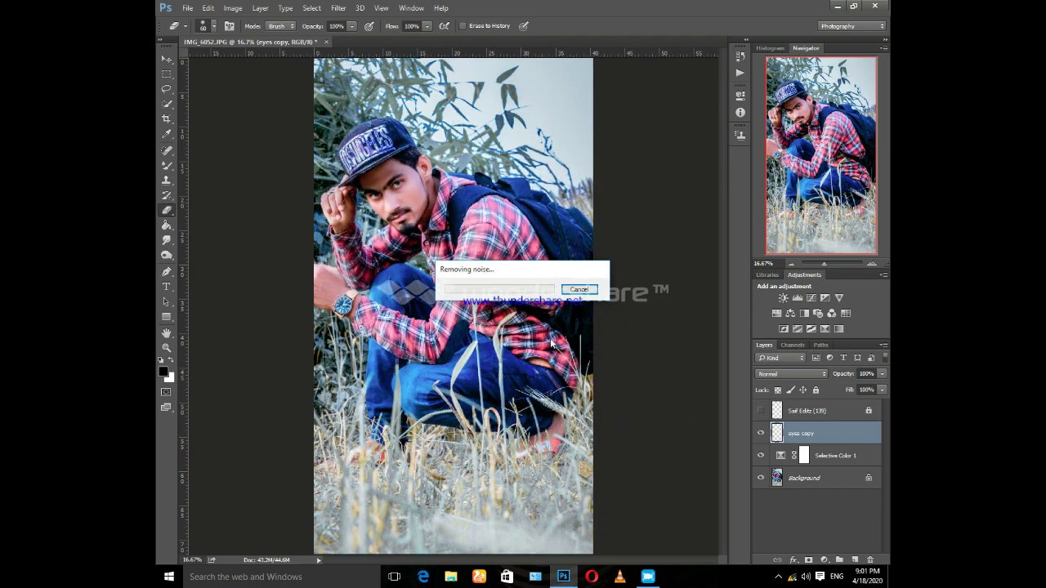
left_click(648, 577)
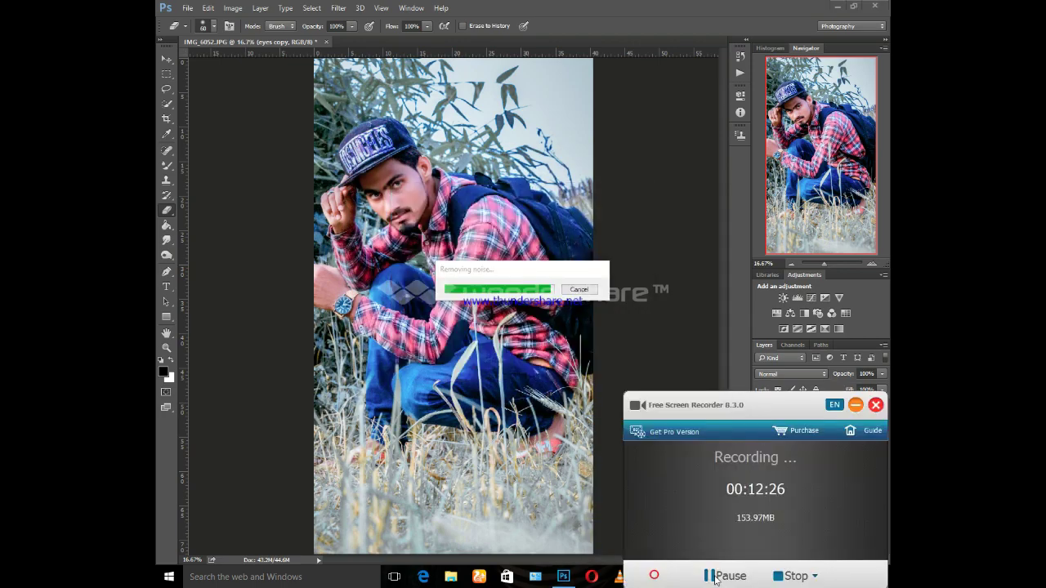
left_click(855, 404)
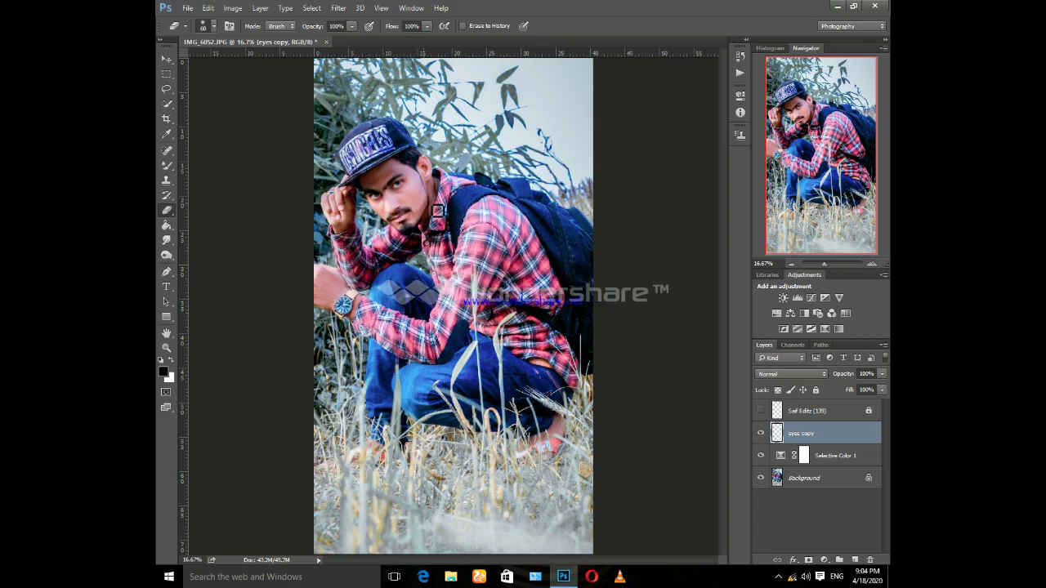
- Merge the eyes copy, Selective Color 1 and Background layers into one
left_click(833, 456, "shift")
left_click(829, 479, "shift")
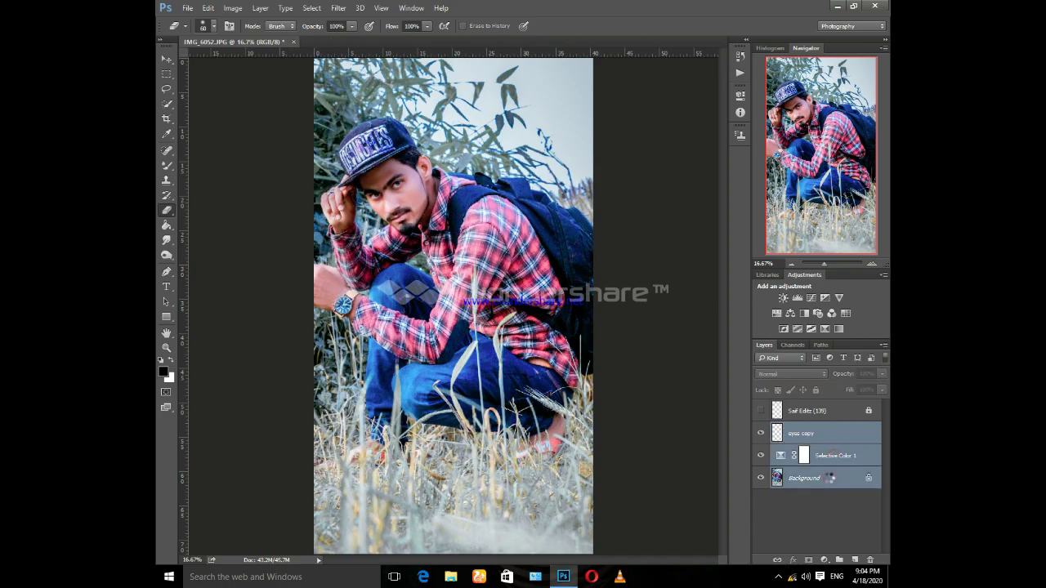
key("ctrl+e")
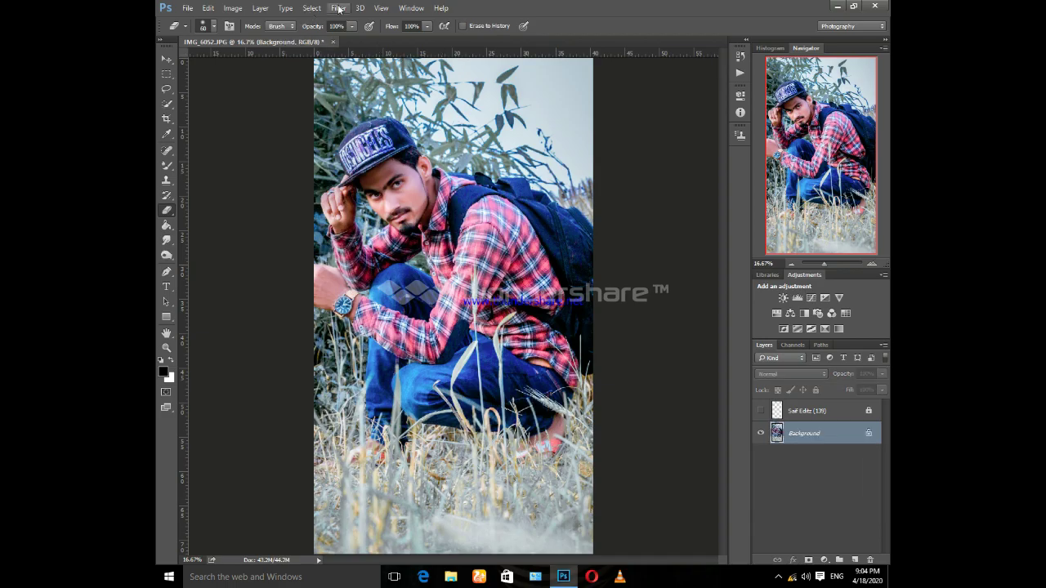
- Apply Imagenomic Portraiture skin smoothing to the merged photo
left_click(339, 8)
mouse_move(357, 260)
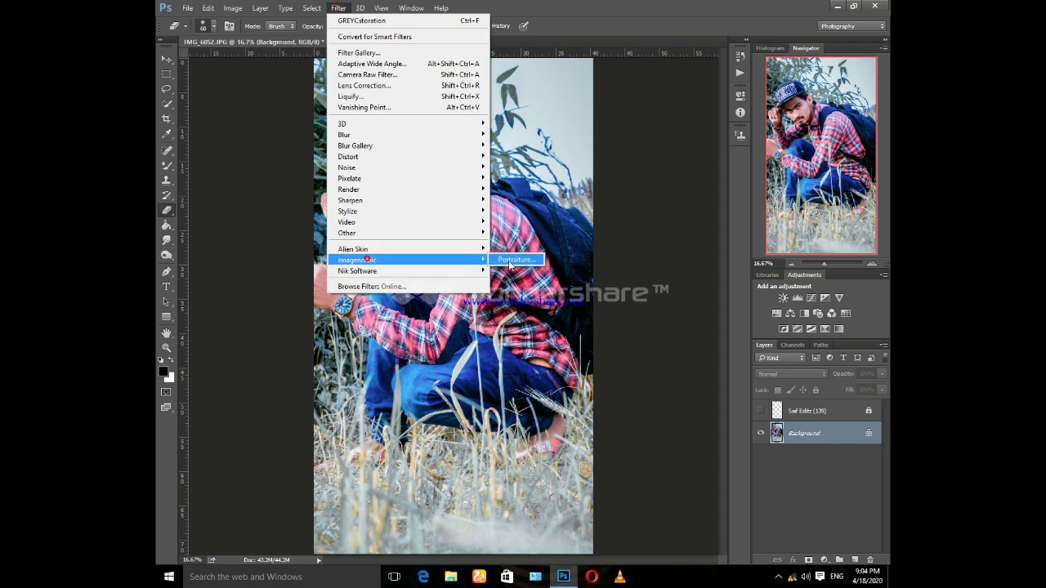
left_click(515, 260)
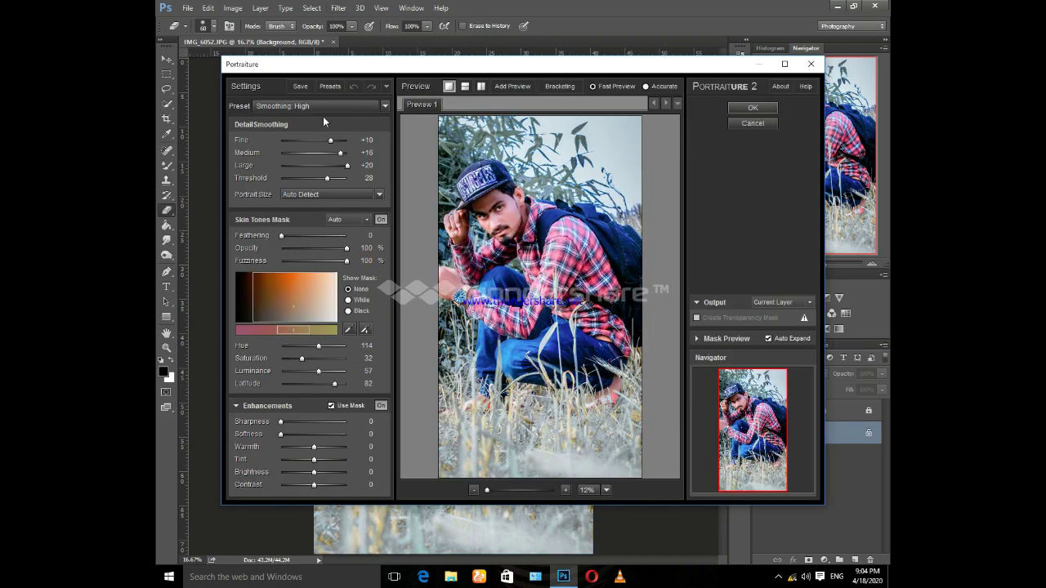
left_click(750, 109)
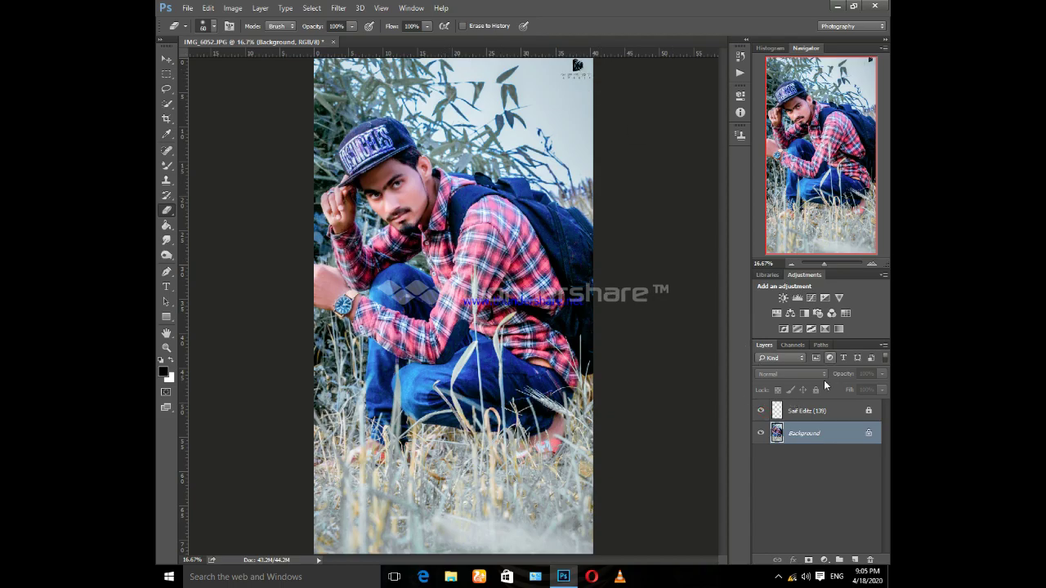
- Merge the watermark layer down and drag the BE ORIGINAL image in from the desktop
left_click(820, 412)
key("ctrl+e")
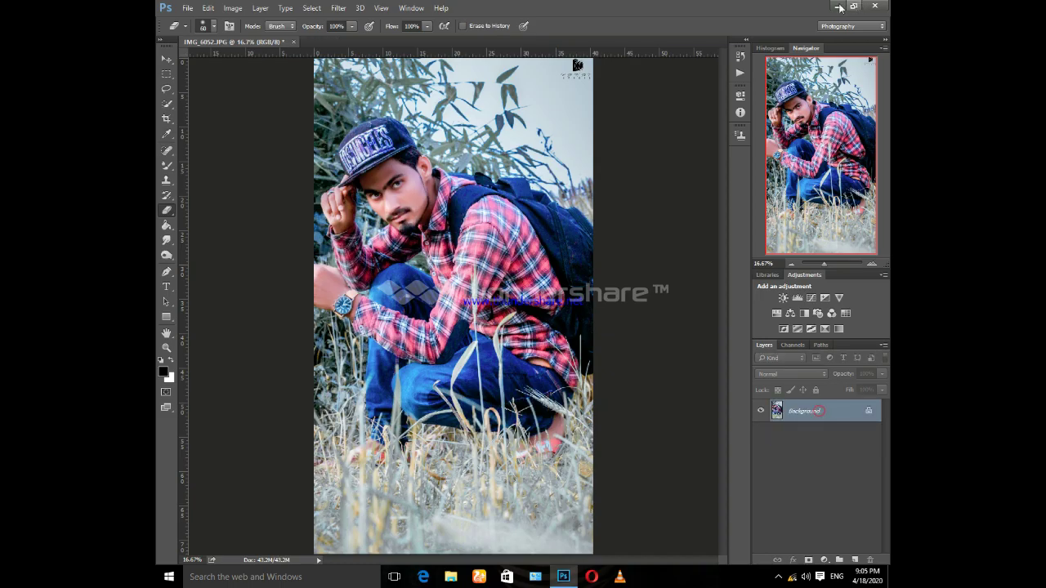
left_click(836, 6)
mouse_move(262, 79)
left_mouse_down()
mouse_move(549, 524)
mouse_move(491, 343)
mouse_move(548, 395)
mouse_move(472, 473)
mouse_move(433, 453)
mouse_move(489, 522)
left_mouse_up()
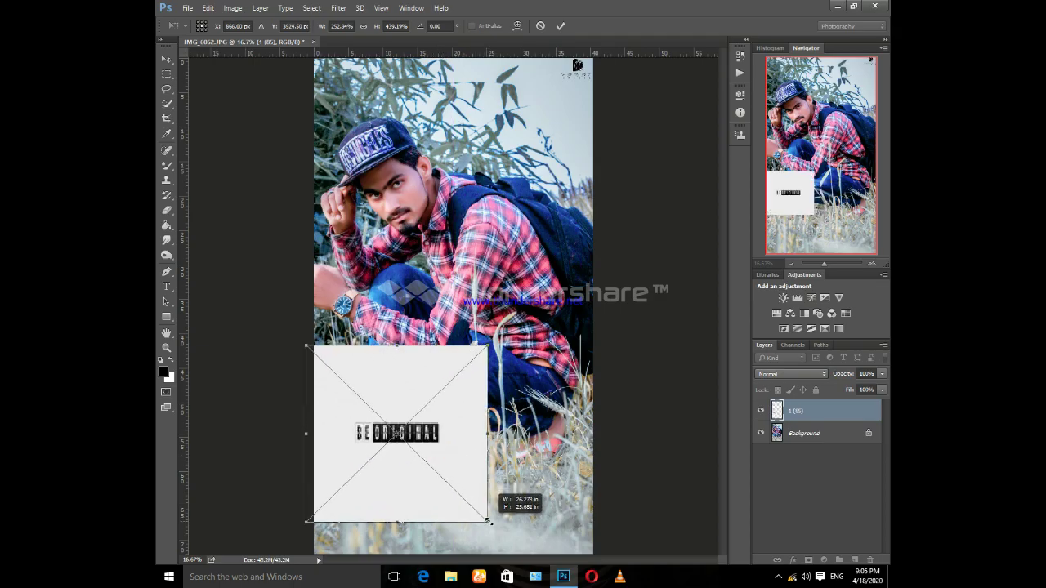
left_click(563, 27)
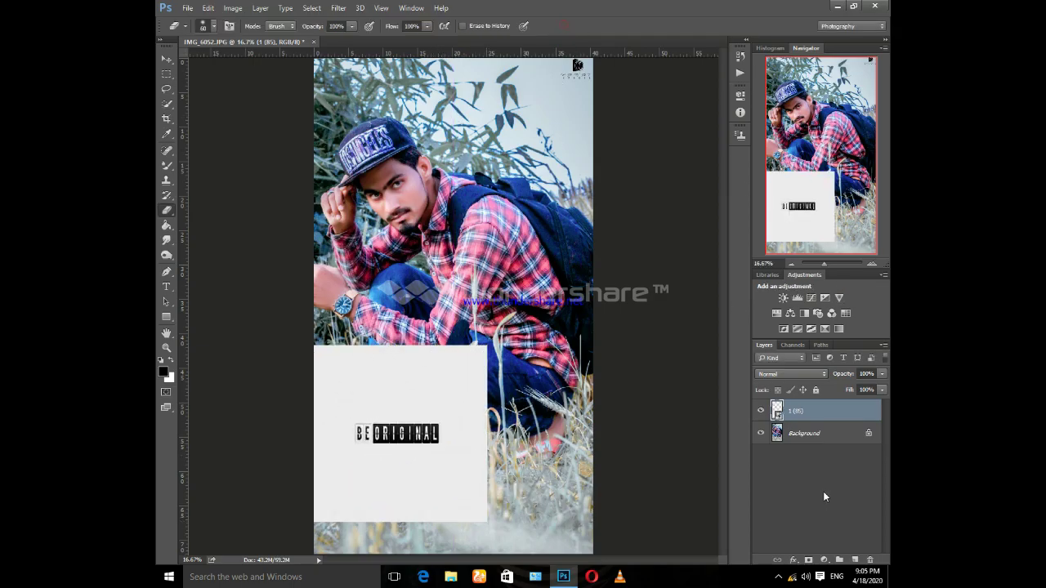
- Set the BE ORIGINAL layer to Darken, enlarge it and move it near the bottom
left_click(823, 374)
left_click(781, 171)
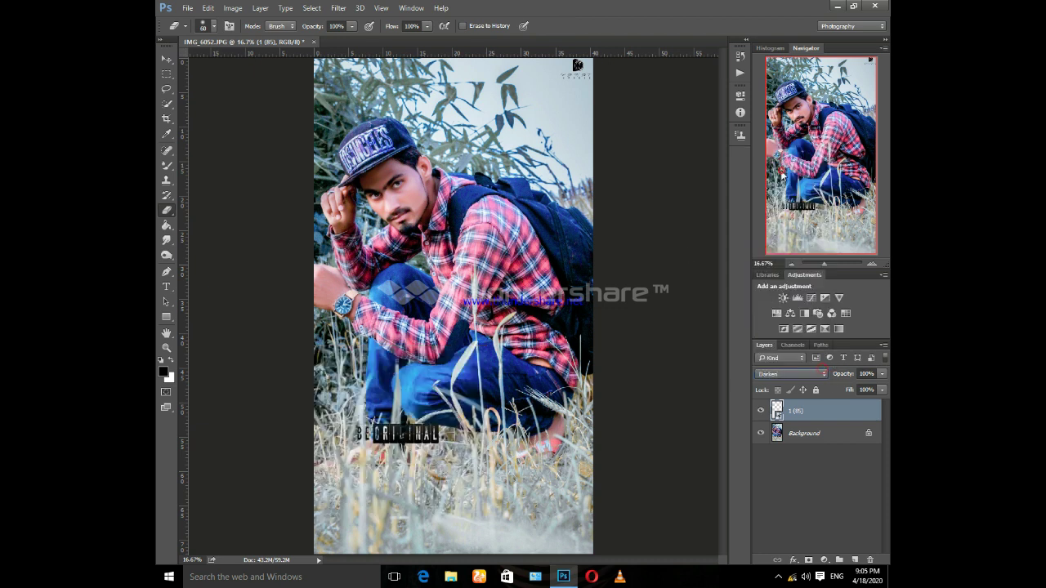
key("ctrl+t")
mouse_move(490, 523)
left_mouse_down()
mouse_move(463, 464)
mouse_move(506, 498)
mouse_move(566, 513)
mouse_move(523, 514)
mouse_move(481, 490)
left_mouse_up()
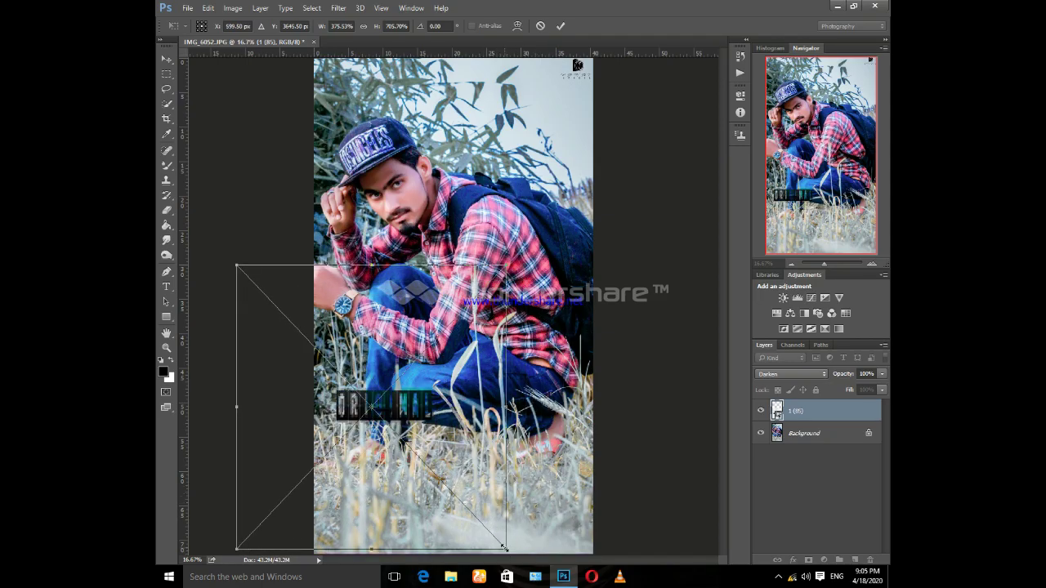
left_click_drag(505, 548, 540, 581)
left_click_drag(491, 479, 531, 524)
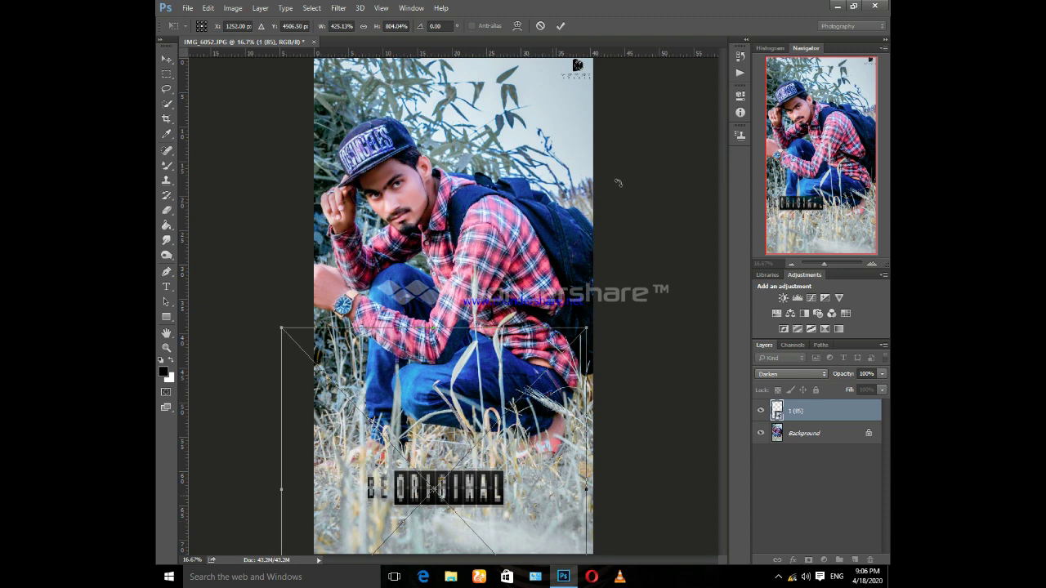
left_click(559, 25)
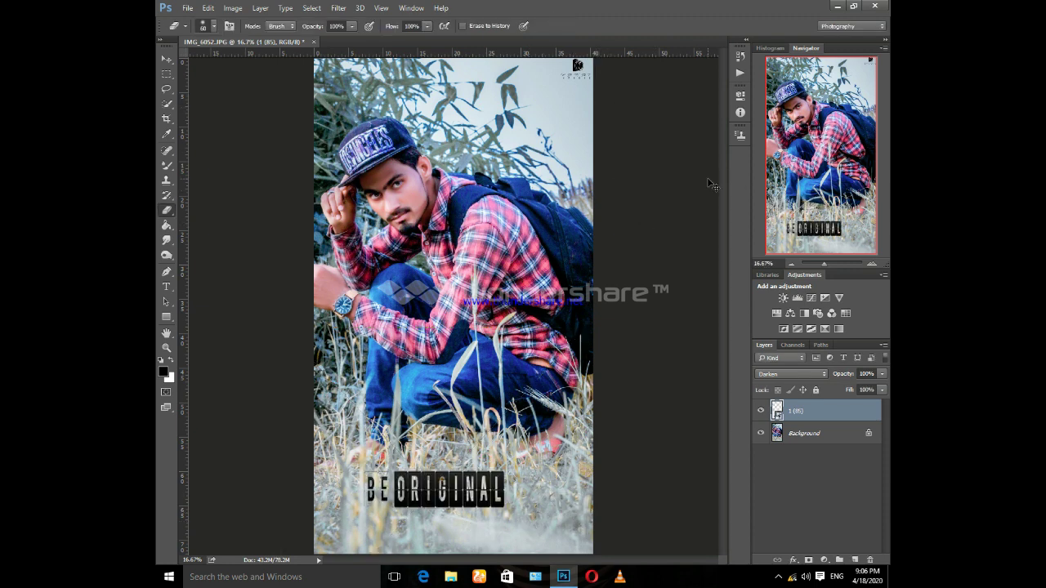
- Try several blend modes on the BE ORIGINAL layer and settle on Multiply
left_click(803, 372)
left_click(772, 181)
key("Down")
key("Down")
key("Down")
key("Down")
key("Down")
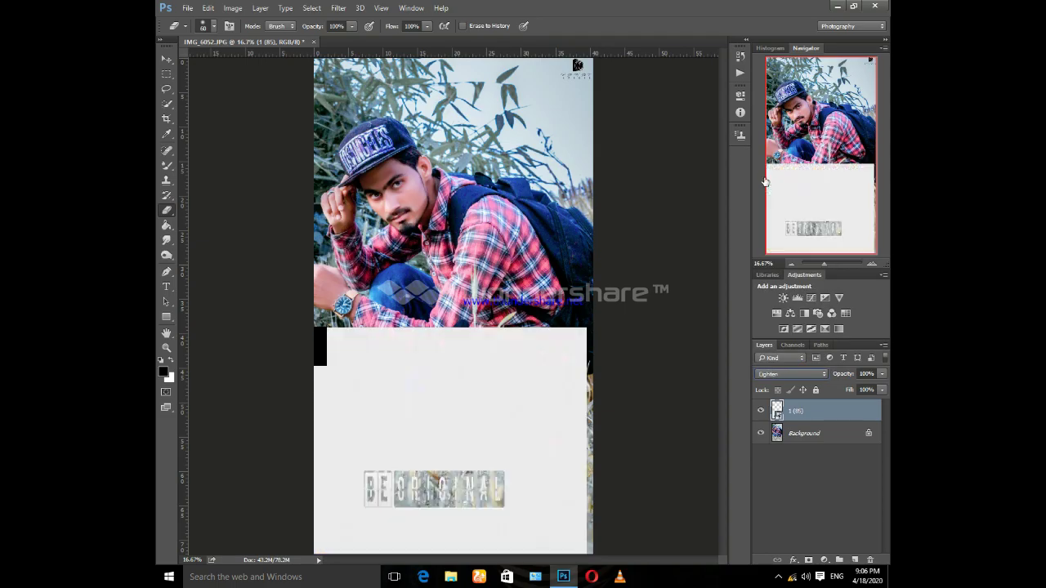
key("Down")
key("Down")
key("Down")
key("Down")
key("Down")
key("Down")
key("Down")
key("Down")
key("Down")
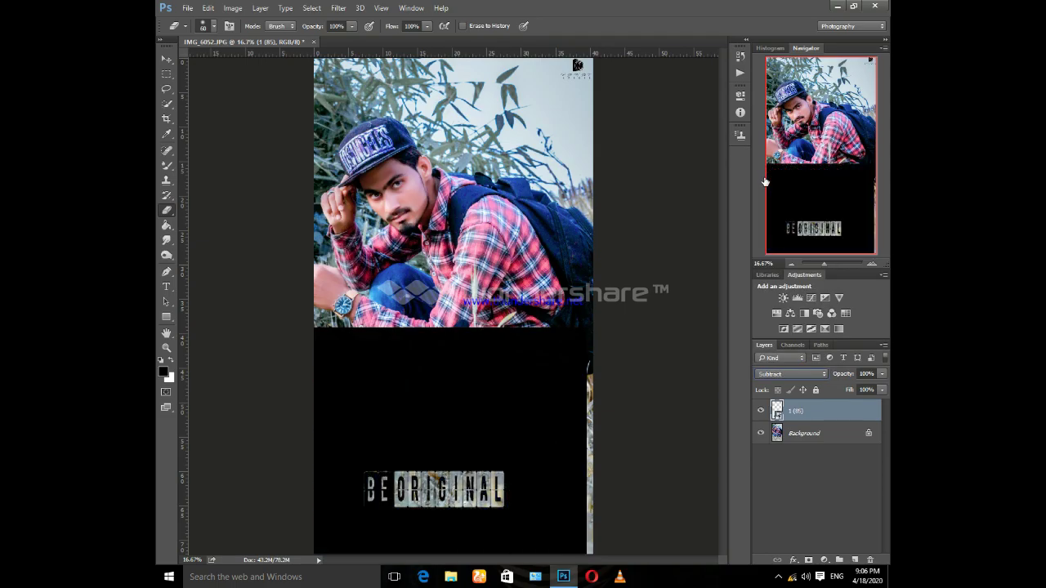
key("Down")
key("Down")
key("Down")
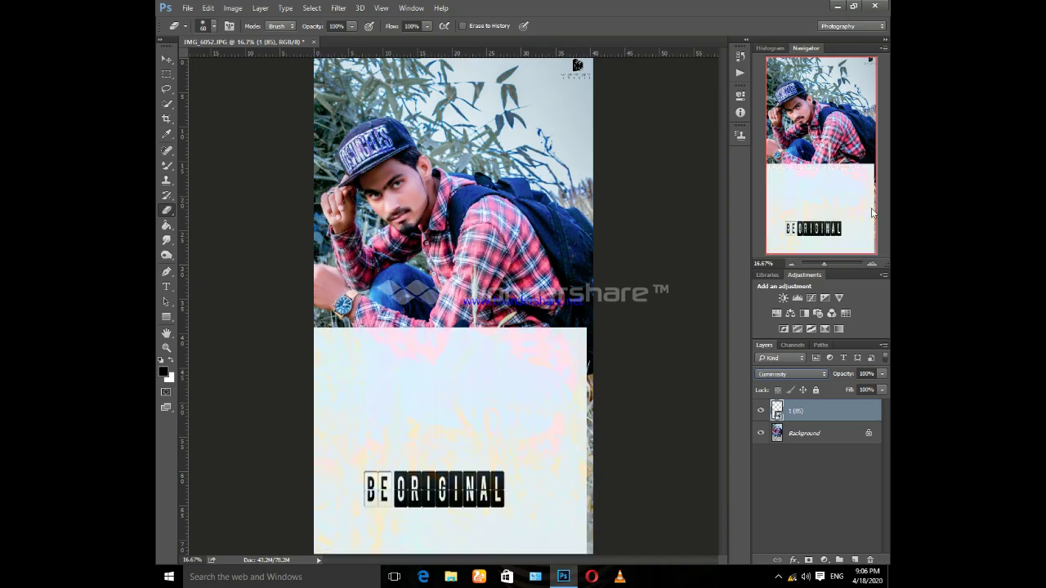
left_click(791, 373)
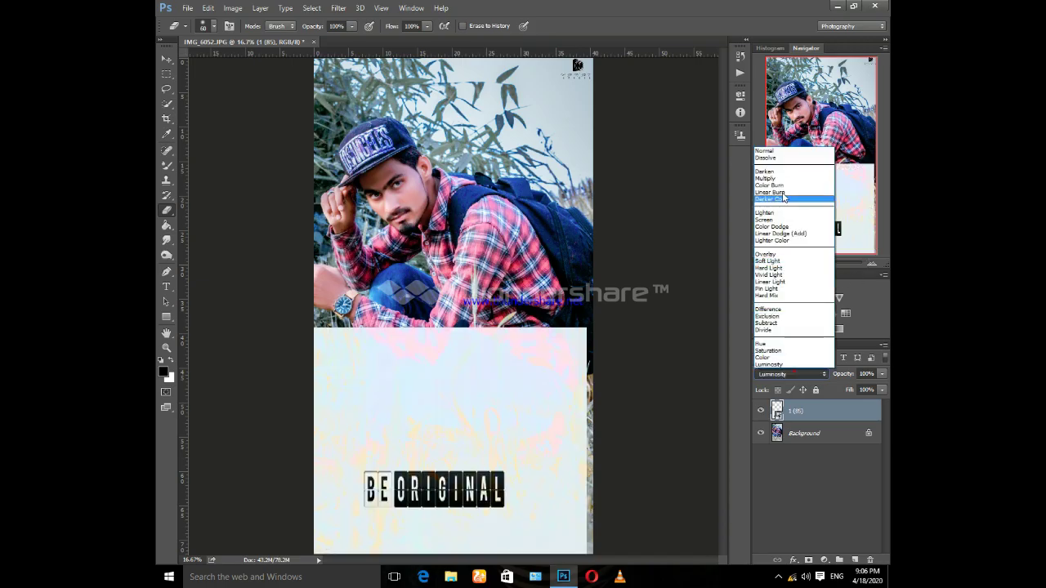
left_click(779, 179)
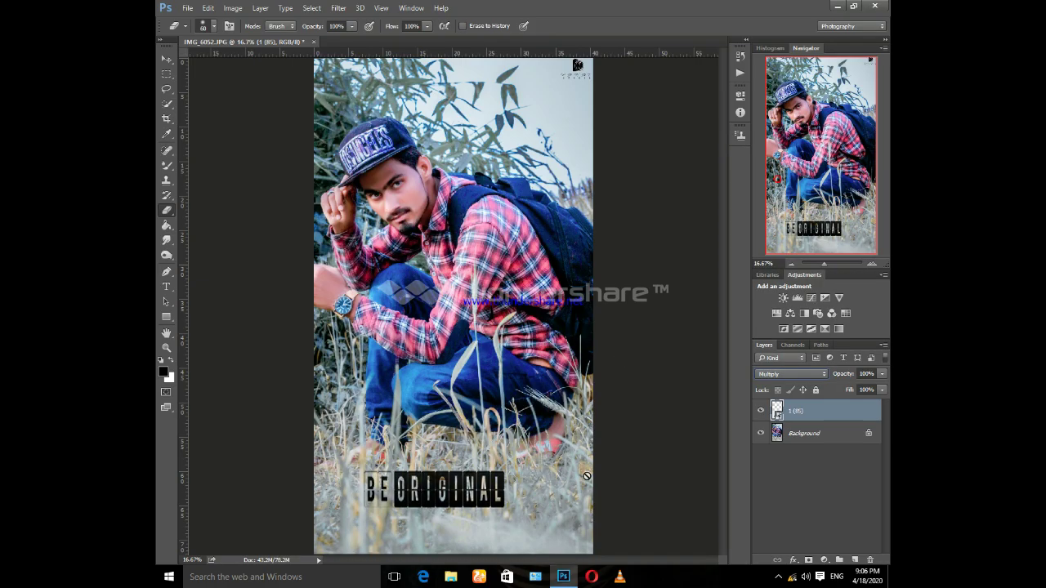
- Enlarge the BE ORIGINAL graphic and centre it horizontally above the bottom edge
key("ctrl+t")
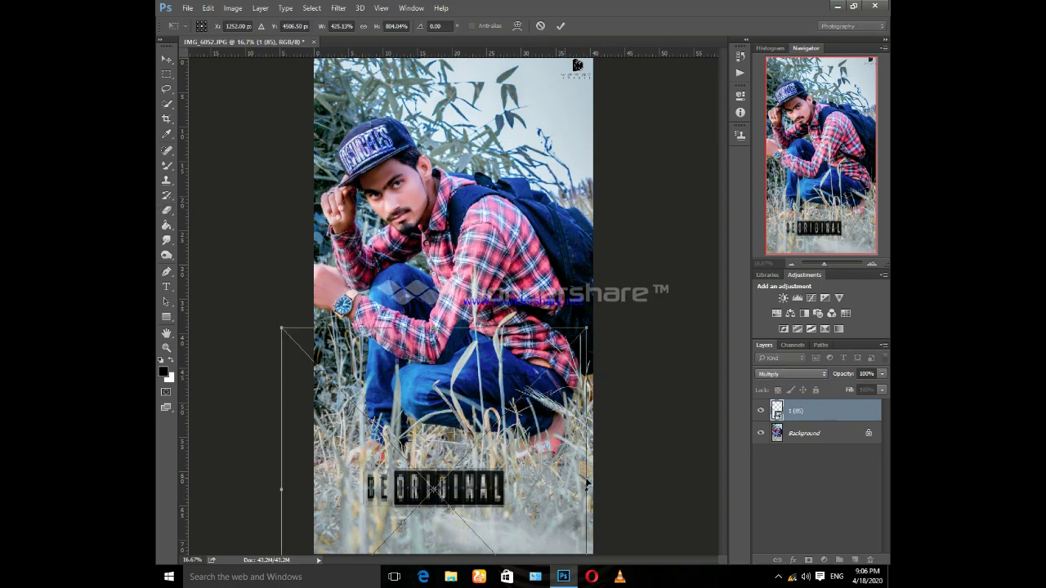
left_click_drag(587, 488, 593, 489)
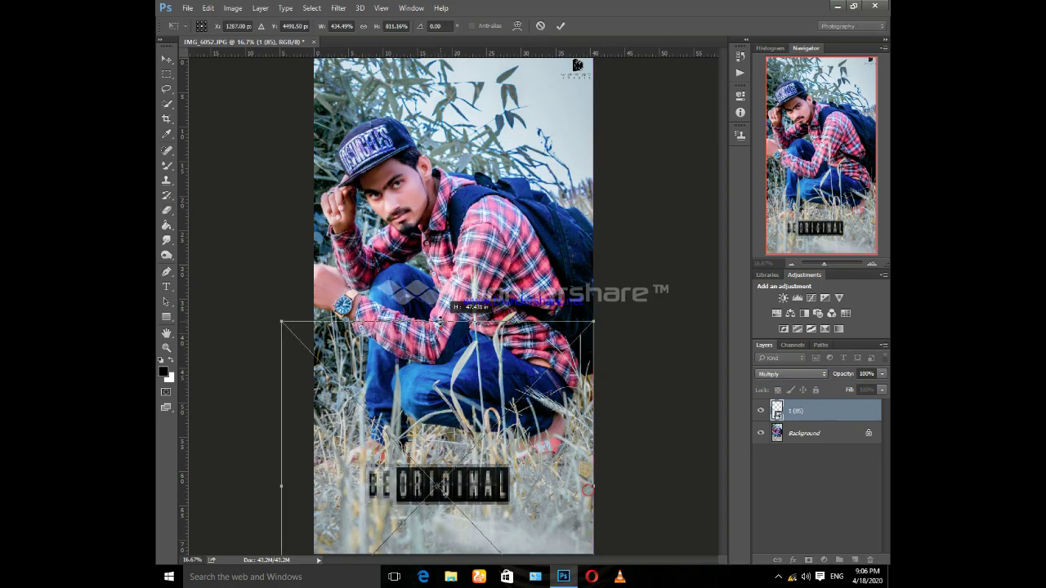
left_click_drag(434, 330, 434, 321)
left_click_drag(523, 465, 531, 458)
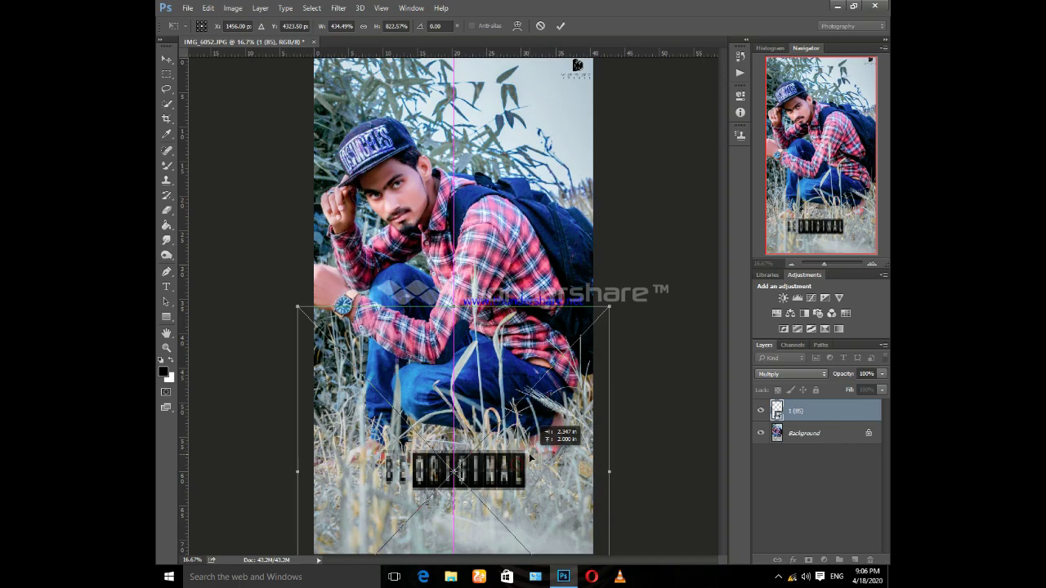
key("e")
left_click(561, 26)
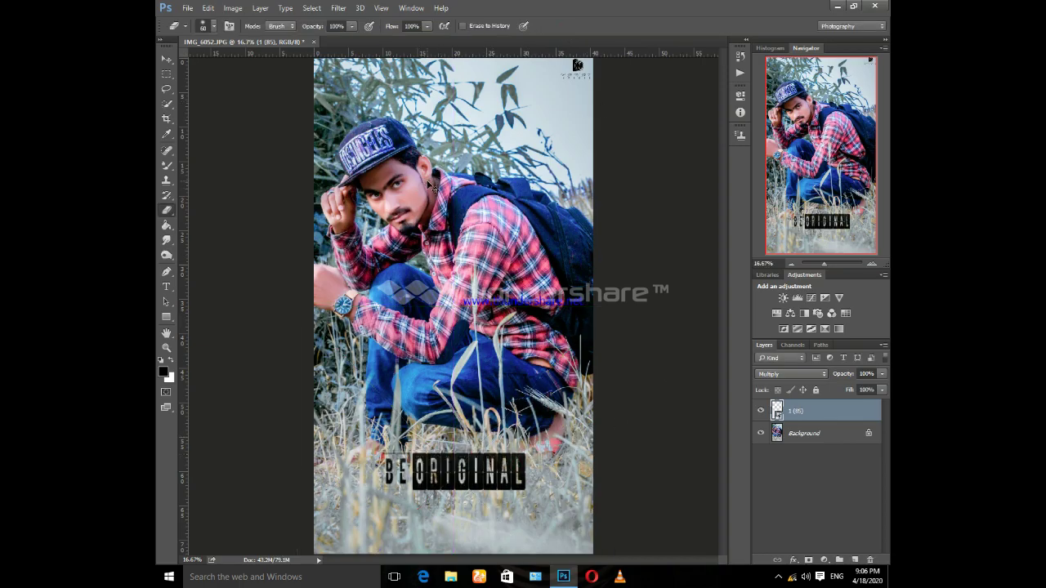
scroll(433, 185, "up", 3)
scroll(364, 96, "down", 3)
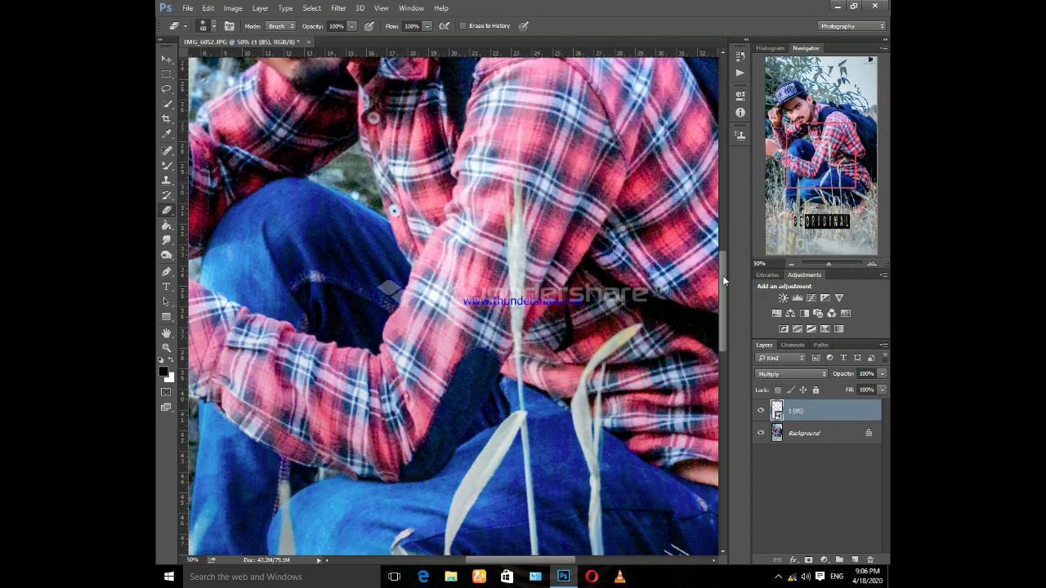
left_click_drag(722, 281, 716, 202)
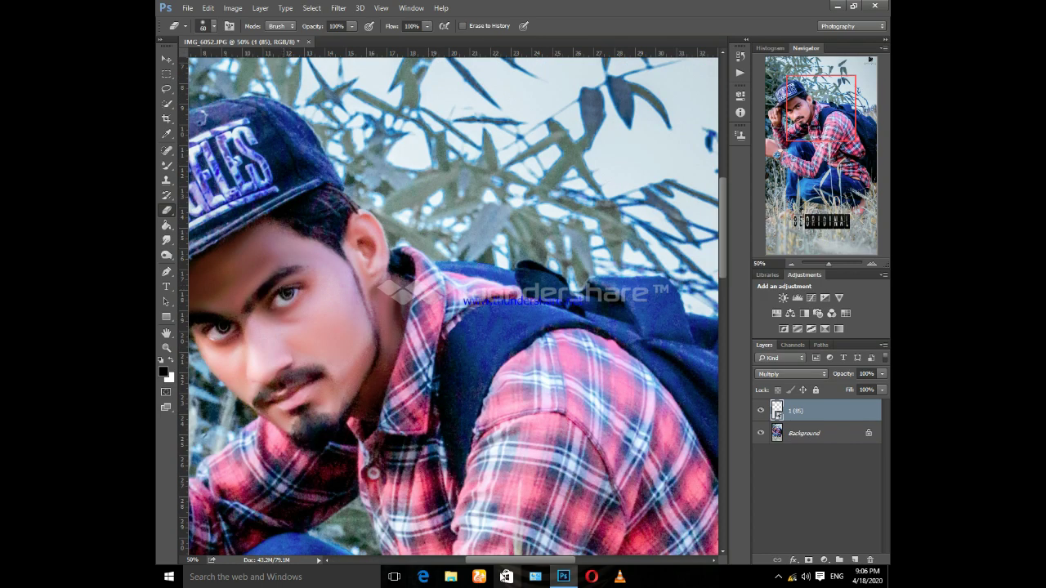
left_click_drag(500, 561, 460, 562)
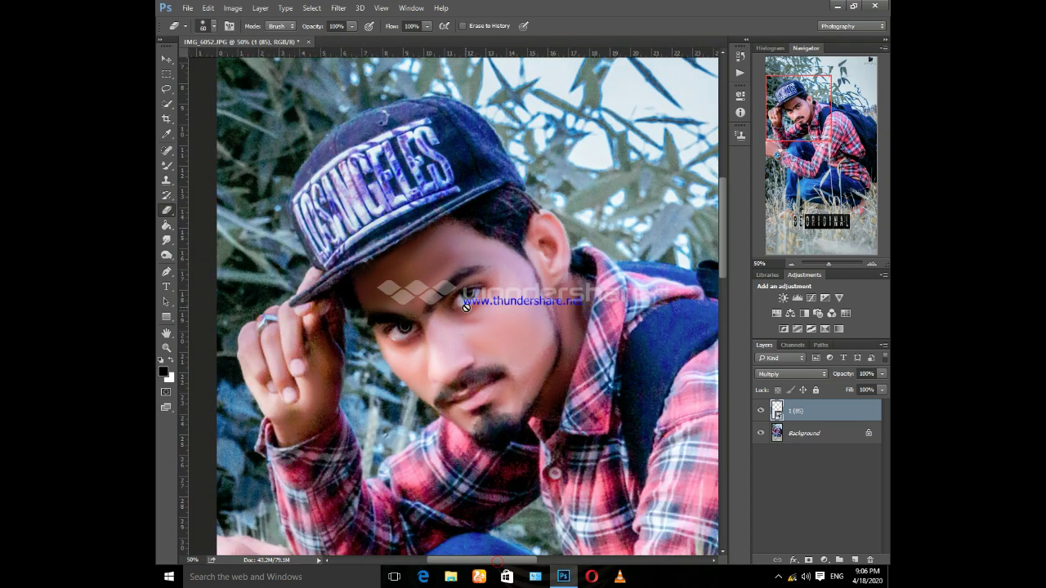
scroll(465, 306, "down", 3)
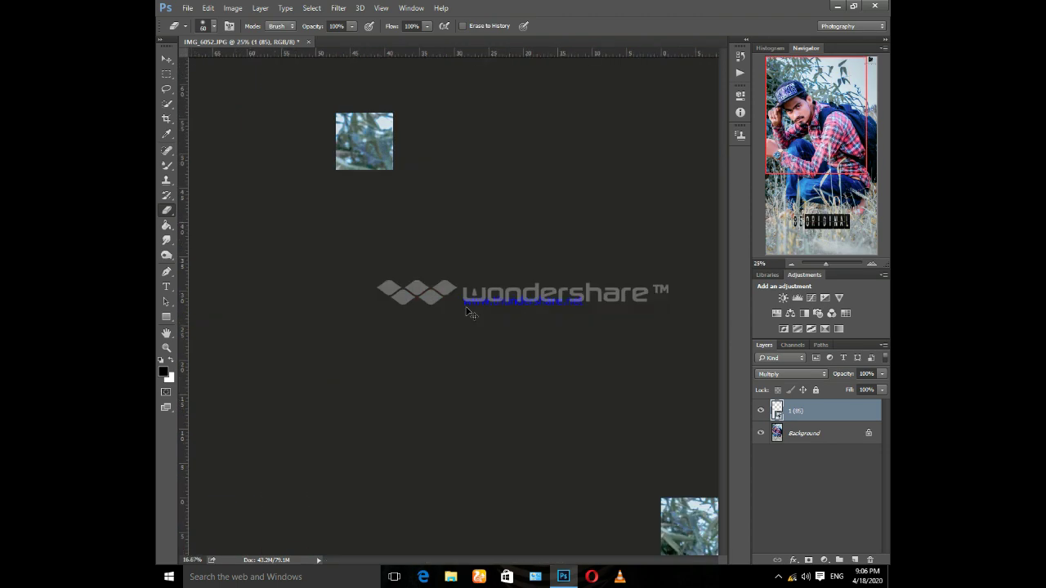